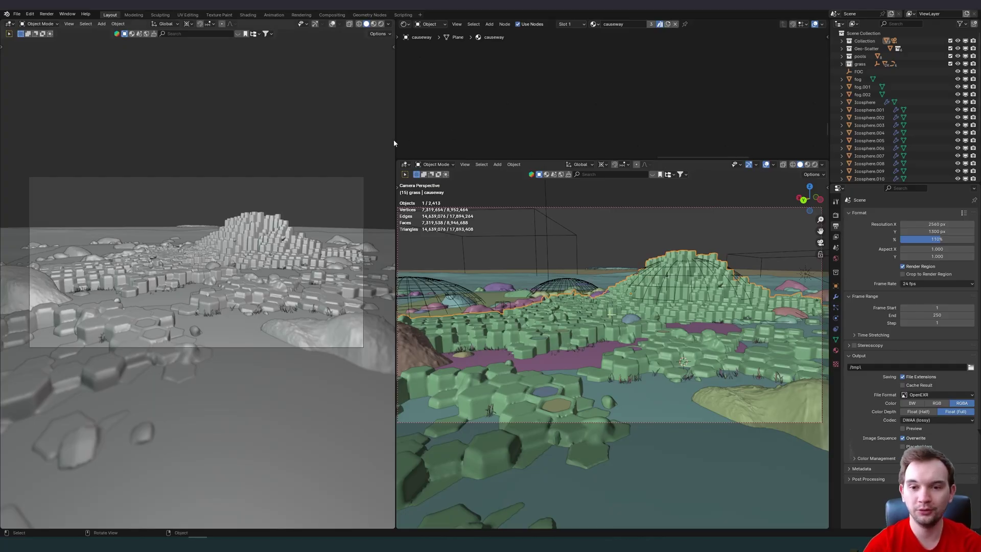
# - Orbit and zoom around the causeway island for a wide, low survey of it
pyautogui.moveTo(639, 245); pyautogui.dragTo(695, 259, button='middle')
pyautogui.moveTo(574, 294); pyautogui.dragTo(599, 328, button='middle')
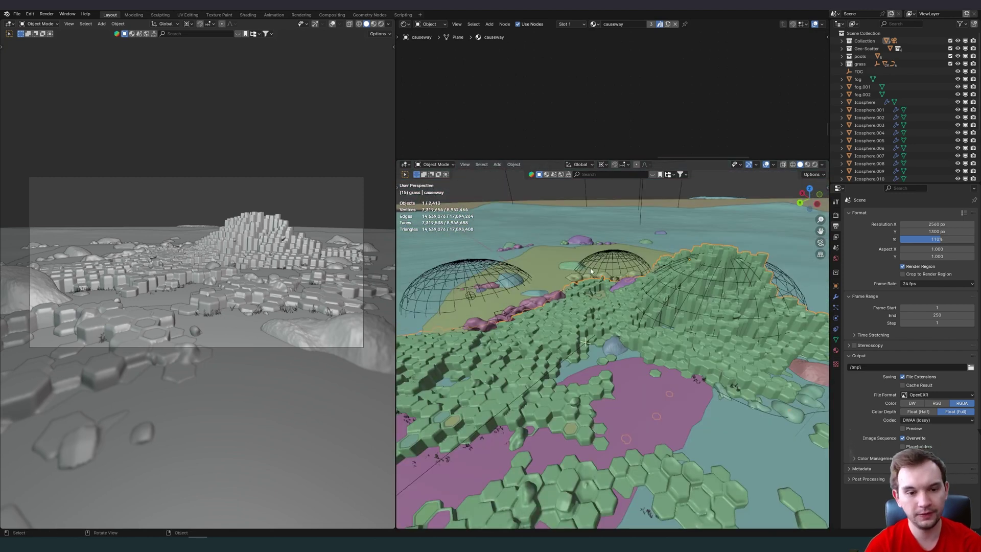
pyautogui.scroll(-2, 590, 271)
pyautogui.scroll(5, 634, 301)
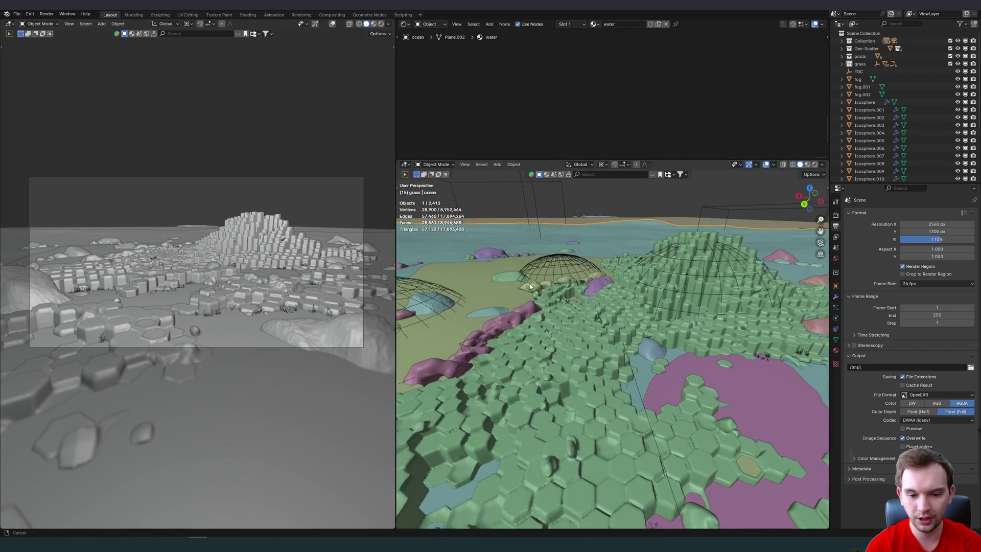
# - Select the causeway object, orbit toward the hexagon columns, then return to camera view
pyautogui.click(754, 367)
pyautogui.scroll(3, 661, 299)
pyautogui.moveTo(661, 299); pyautogui.dragTo(490, 290, button='middle')
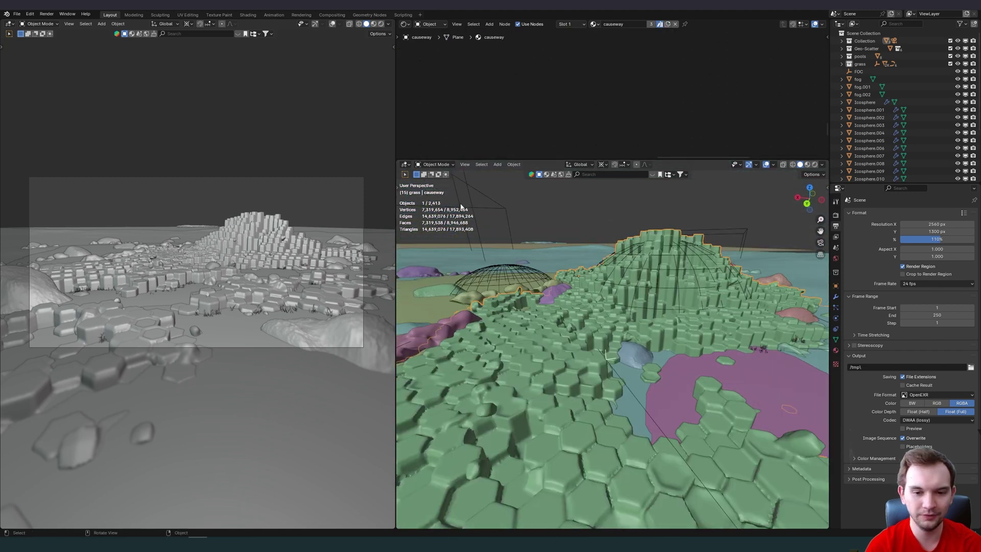
pyautogui.scroll(-6, 682, 310)
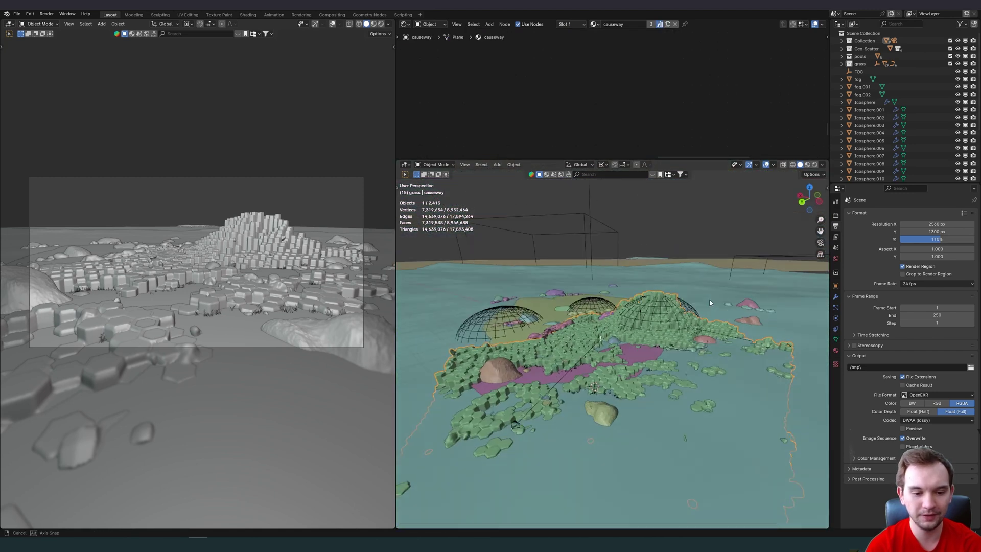
pyautogui.scroll(2, 709, 300)
pyautogui.press('KP_0')
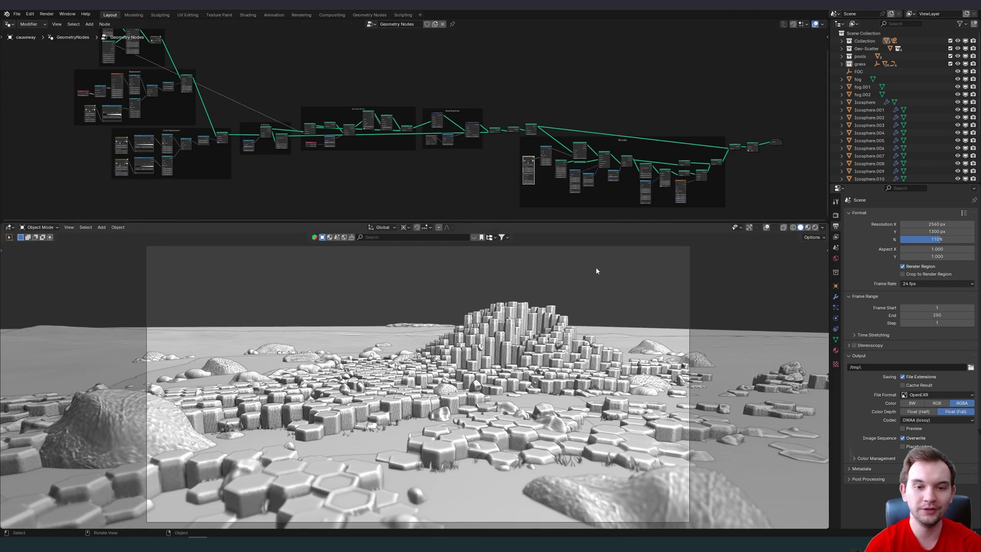
# - Apply Shade Smooth to the causeway object so the hexagonal columns lose their faceting
pyautogui.scroll(2, 596, 271)
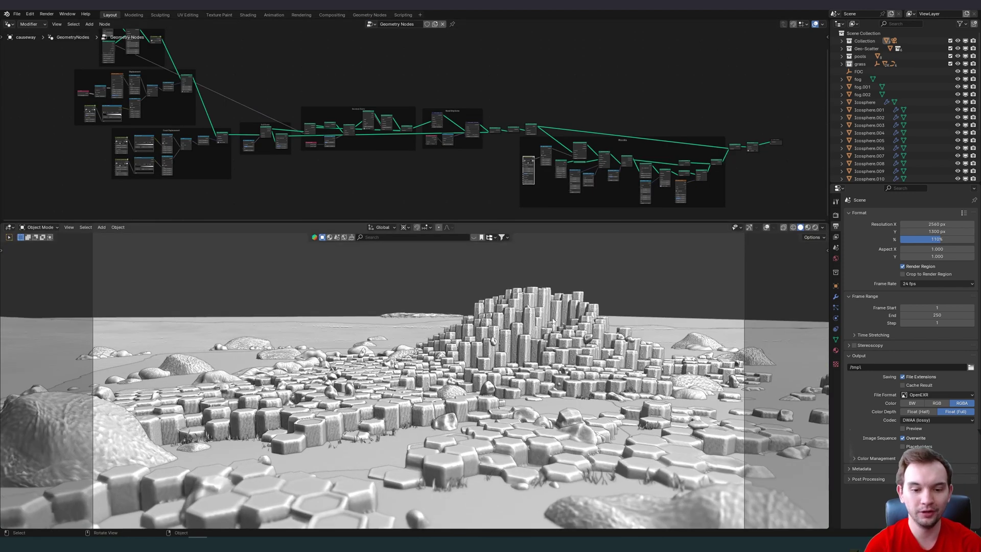
pyautogui.scroll(-2, 548, 321)
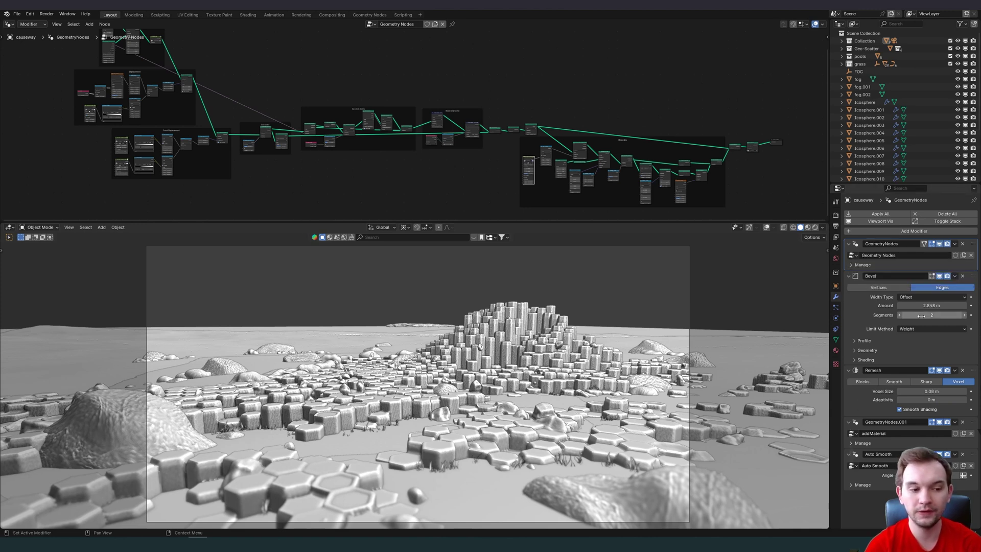
pyautogui.moveTo(504, 330); pyautogui.dragTo(476, 339, button='middle')
pyautogui.rightClick(476, 339)
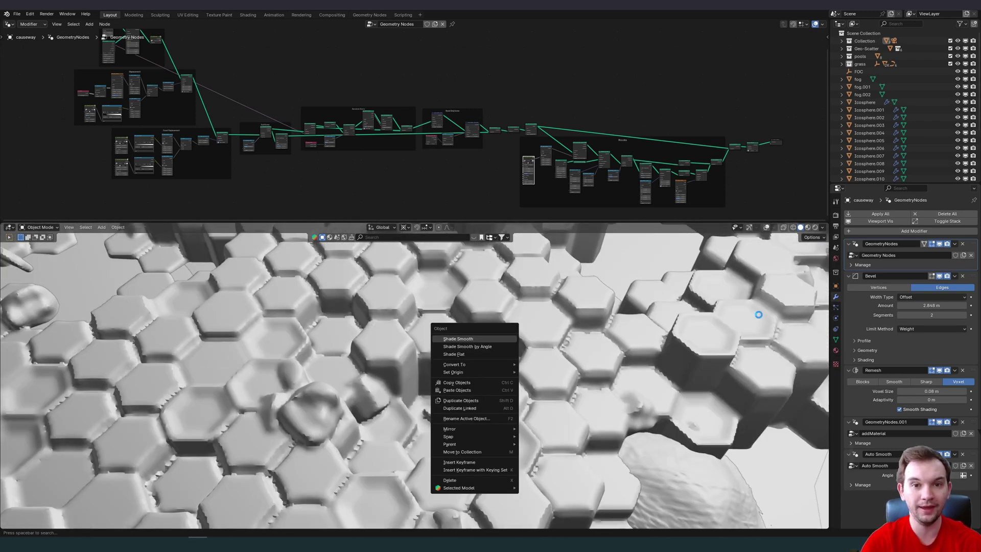
pyautogui.moveTo(759, 314); pyautogui.dragTo(583, 361, button='middle')
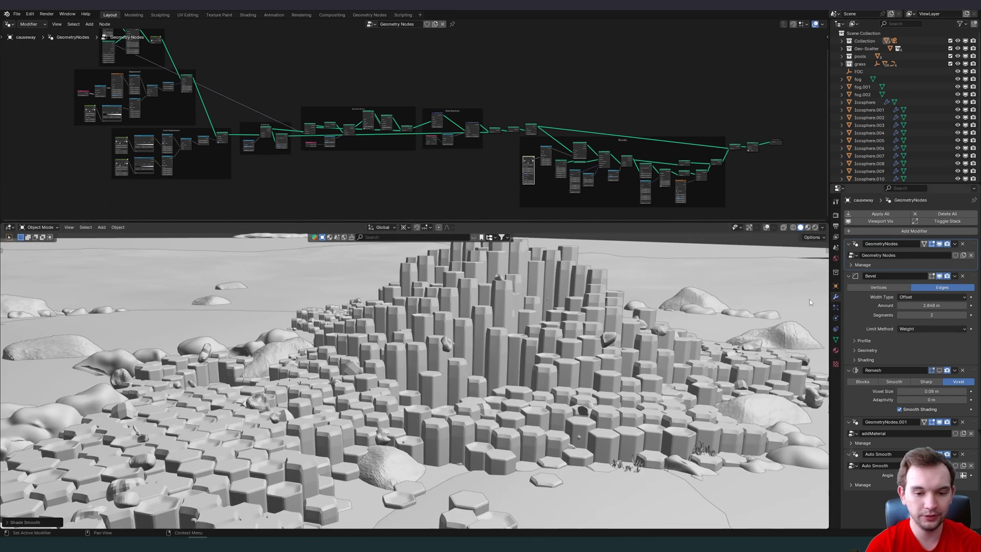
pyautogui.moveTo(438, 361); pyautogui.dragTo(519, 358, button='middle')
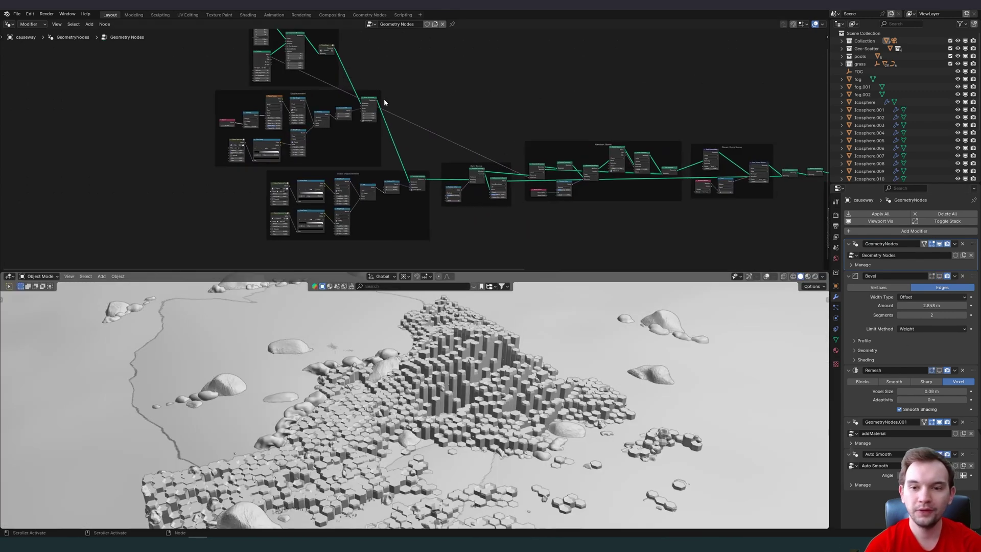
# - Zoom into the Pillar Generation frame and enter its NodeGroup
pyautogui.scroll(3, 574, 161)
pyautogui.scroll(4, 574, 161)
pyautogui.scroll(3, 511, 402)
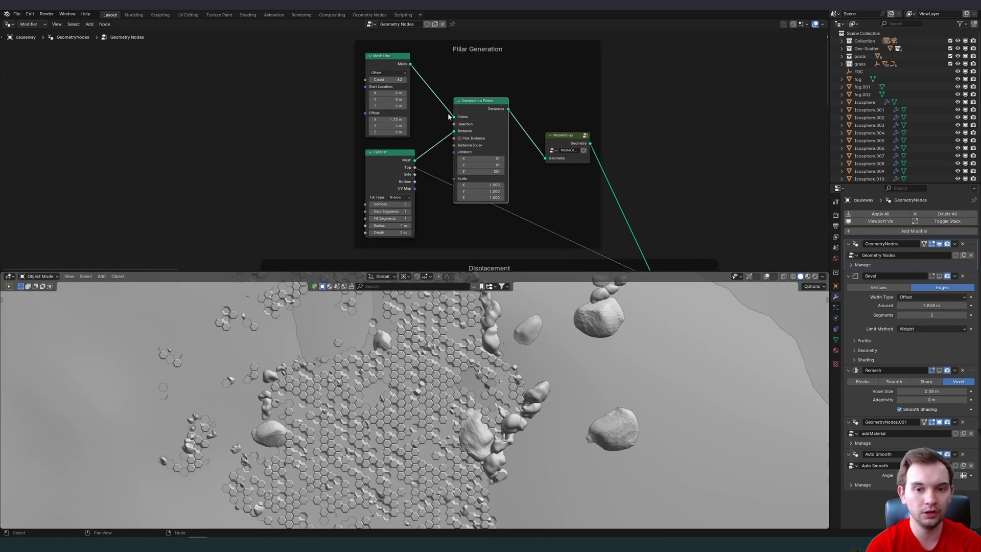
pyautogui.scroll(4, 371, 174)
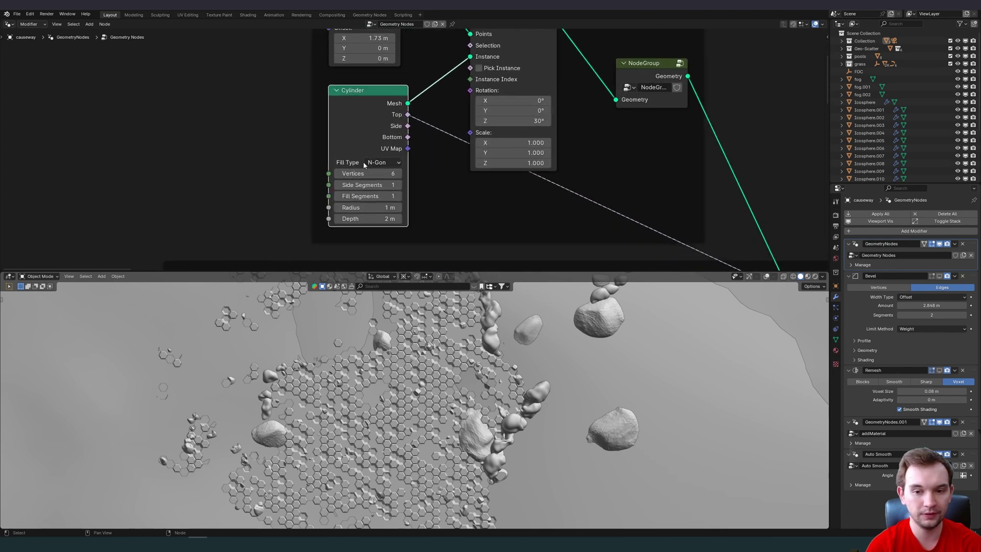
pyautogui.scroll(6, 487, 354)
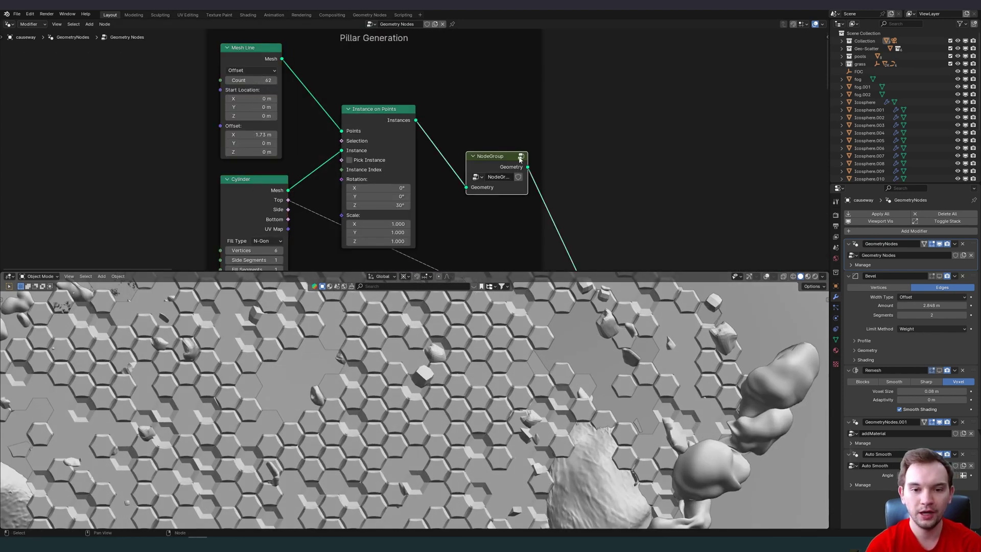
pyautogui.click(520, 160)
pyautogui.scroll(-3, 467, 215)
pyautogui.scroll(4, 526, 103)
# - Inspect the rowMaker group, then back out one level toward Coast Displacement
pyautogui.press('g')
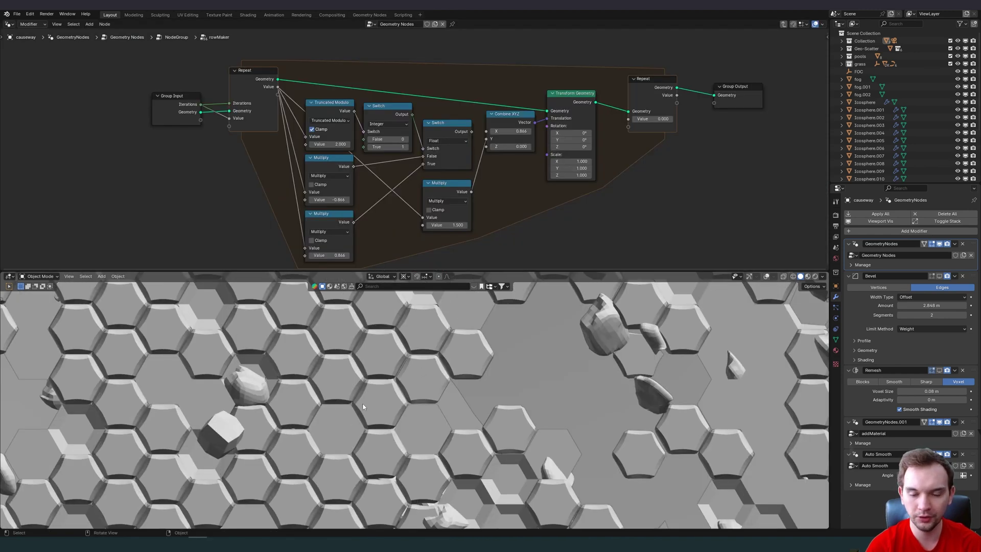
pyautogui.moveTo(363, 407); pyautogui.dragTo(478, 337, button='middle')
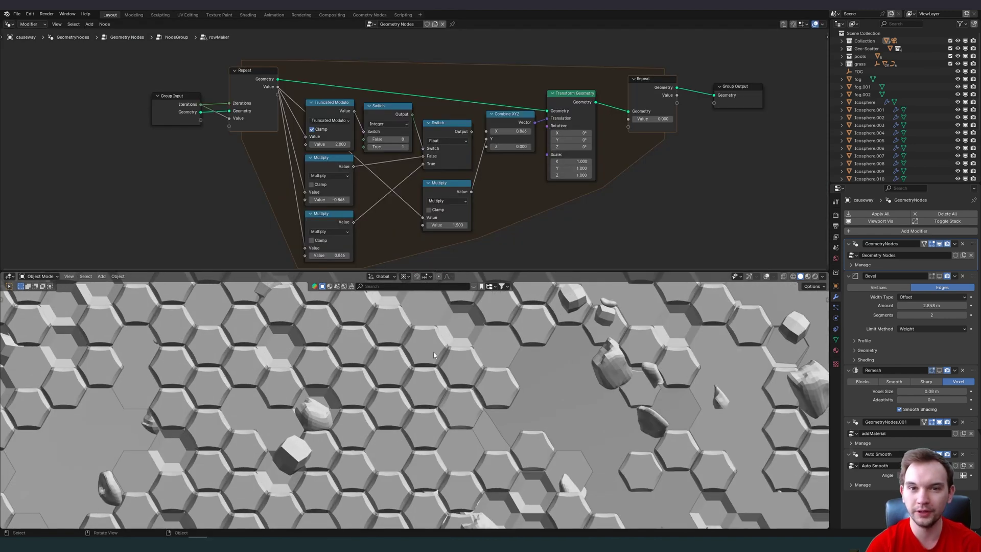
pyautogui.scroll(2, 486, 353)
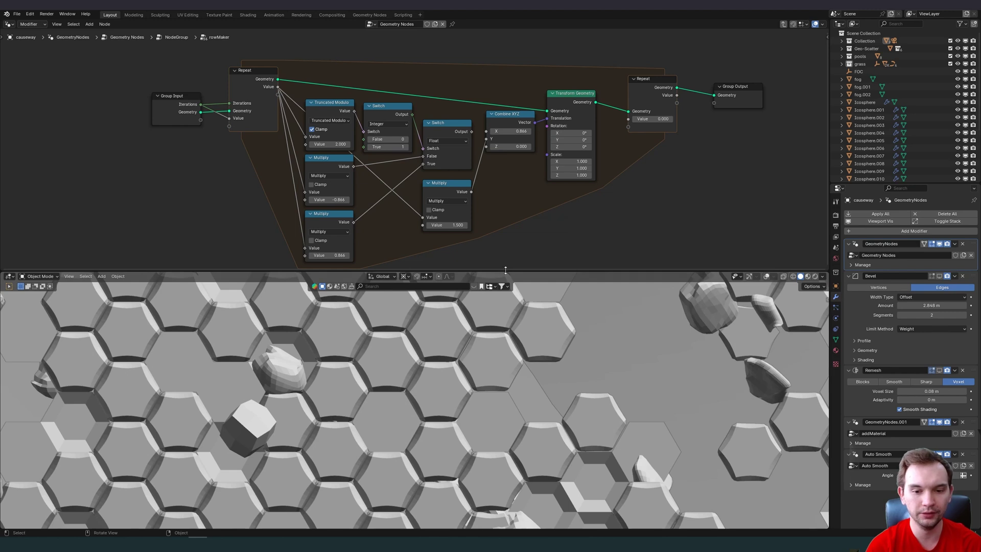
pyautogui.press('Tab')
pyautogui.scroll(1, 483, 113)
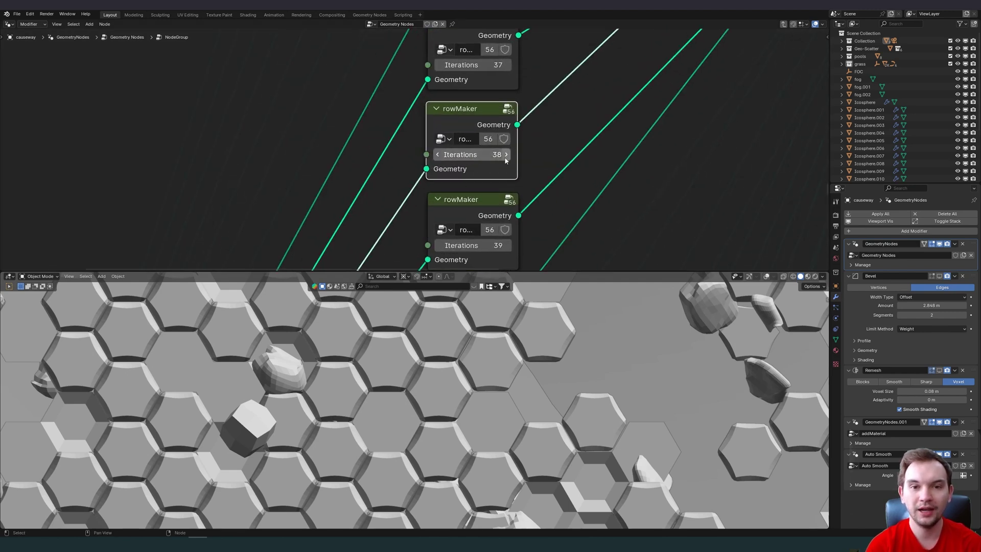
pyautogui.scroll(-5, 504, 439)
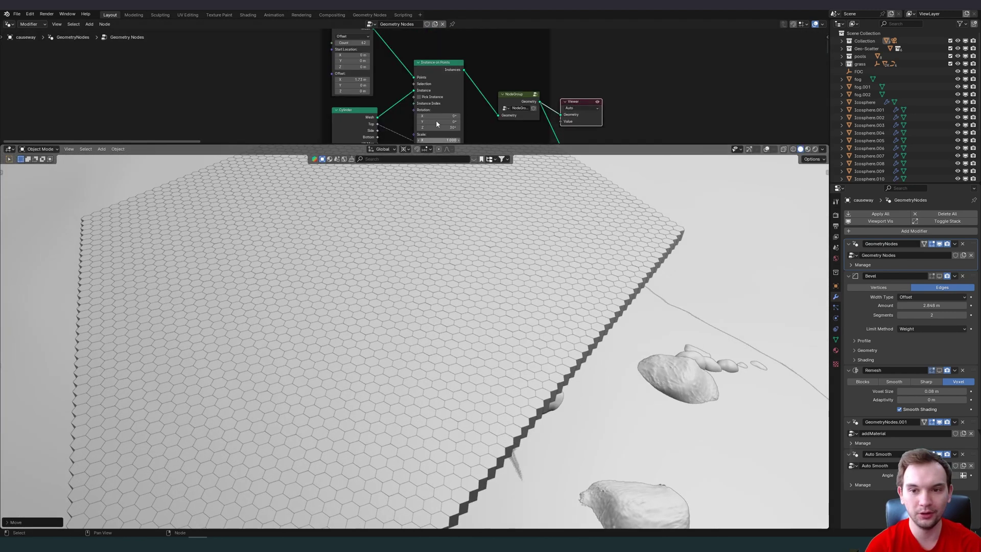
pyautogui.scroll(3, 475, 128)
pyautogui.scroll(2, 441, 90)
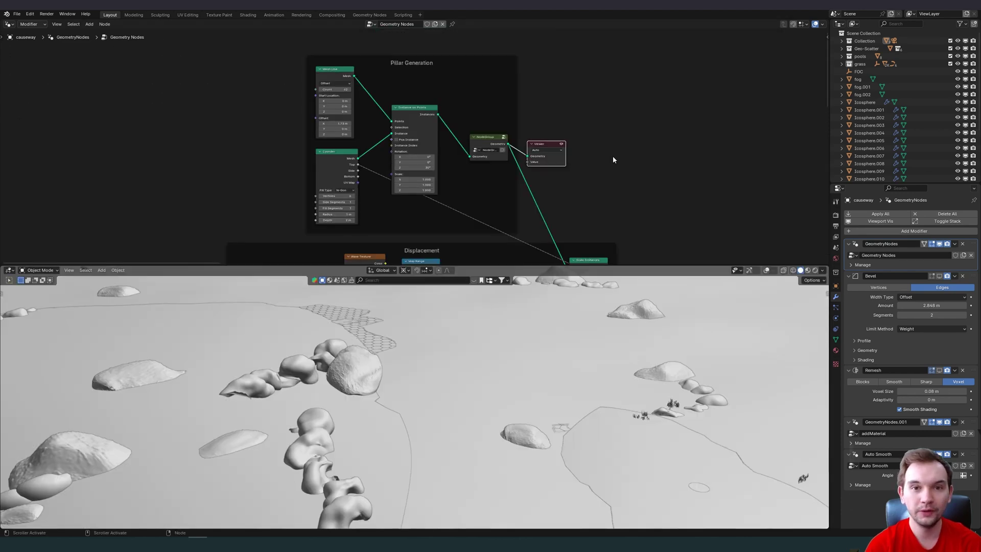
# - Bring the Displacement nodes into view and move the prox sphere to change which columns rise
pyautogui.moveTo(612, 156); pyautogui.dragTo(594, 218, button='middle')
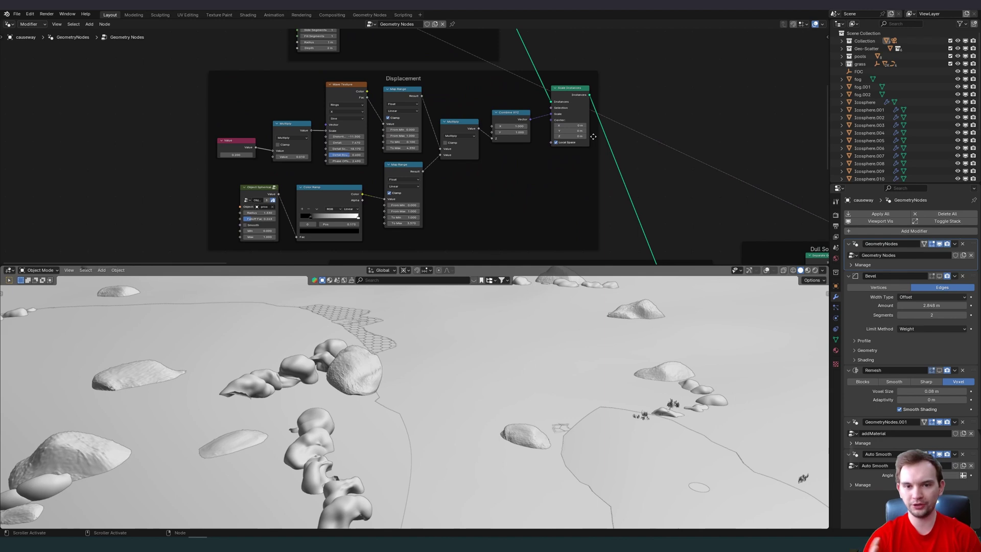
pyautogui.scroll(1, 549, 119)
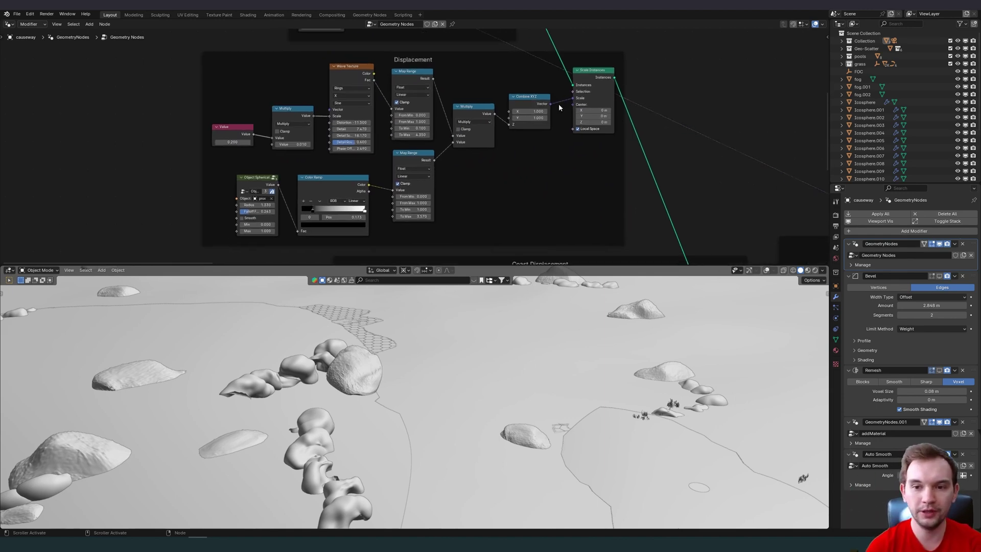
pyautogui.scroll(1, 353, 77)
pyautogui.moveTo(401, 83); pyautogui.dragTo(520, 92, button='middle')
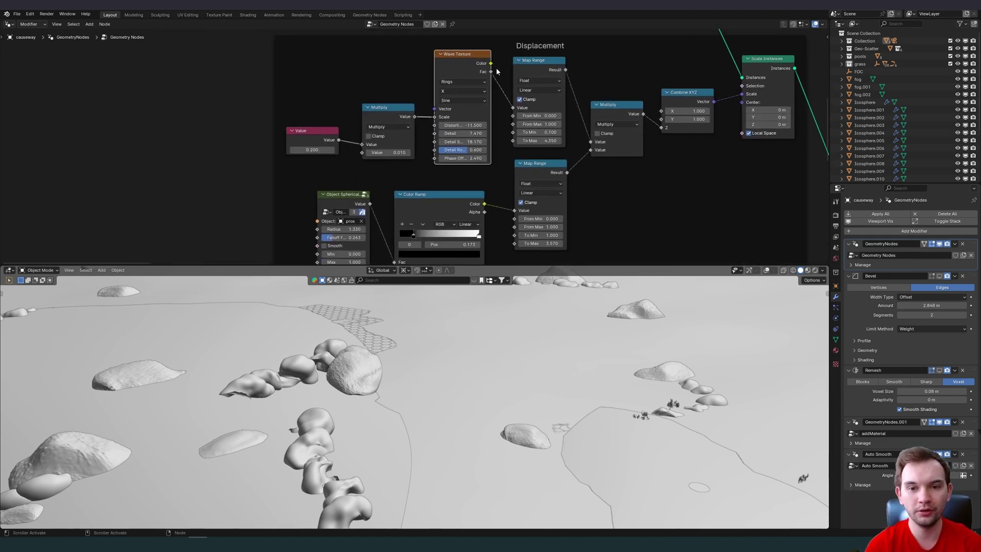
pyautogui.scroll(-1, 580, 125)
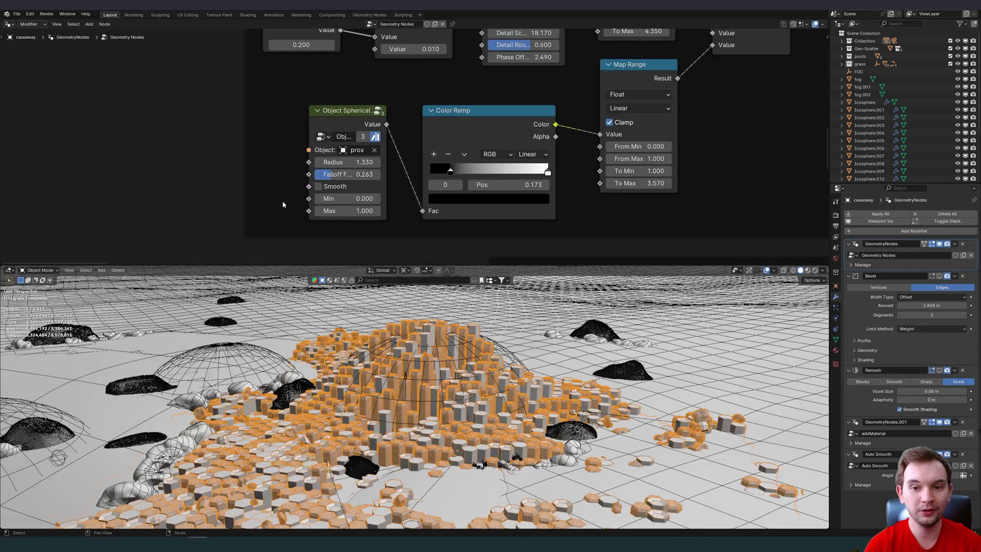
pyautogui.moveTo(440, 327); pyautogui.dragTo(478, 329, button='middle')
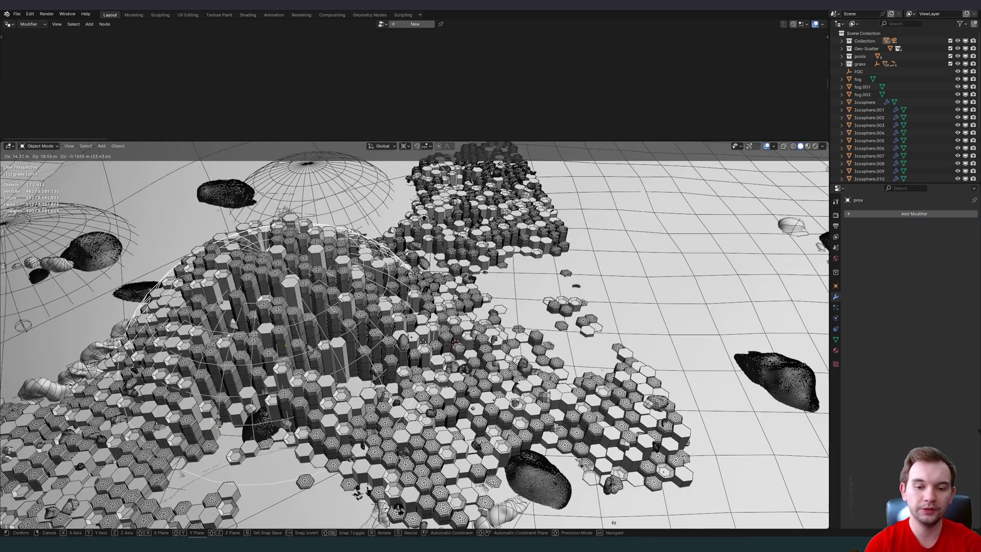
pyautogui.moveTo(423, 341); pyautogui.dragTo(552, 283)
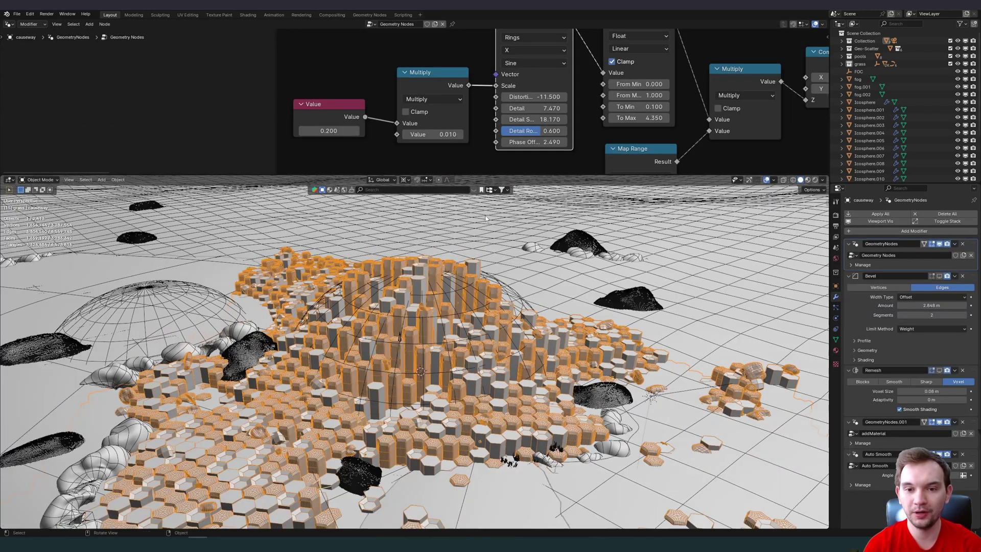
# - Change the Multiply value and try a Wave Texture Distortion of -50
pyautogui.press('Return')
pyautogui.hotkey('ctrl', 'z')
pyautogui.scroll(2, 471, 97)
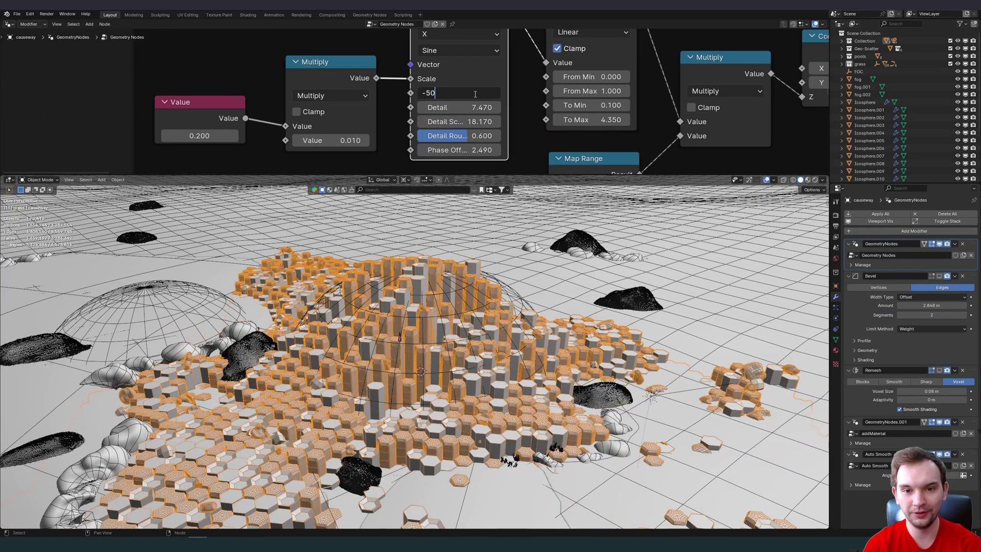
pyautogui.click(474, 93)
pyautogui.write('-50')
pyautogui.press('Return')
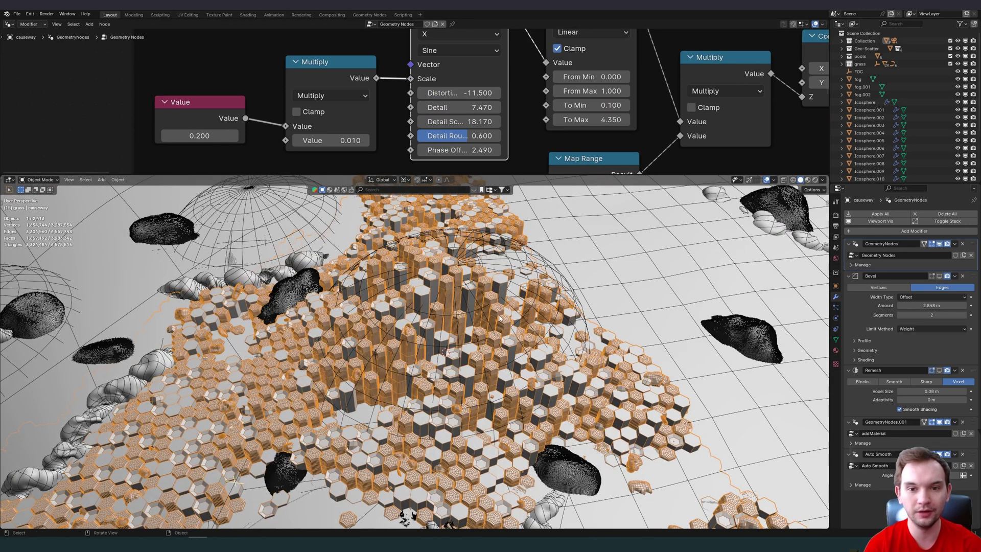
pyautogui.scroll(-2, 603, 128)
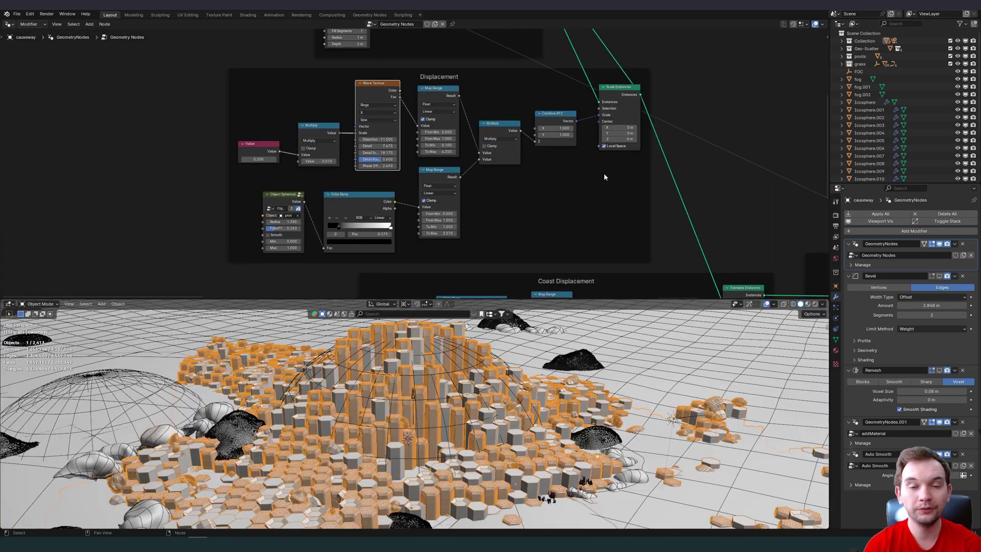
# - Move the prox.002 object, then check the geometry split domain and the Mesh Island node
pyautogui.moveTo(605, 180); pyautogui.dragTo(515, 294, button='middle')
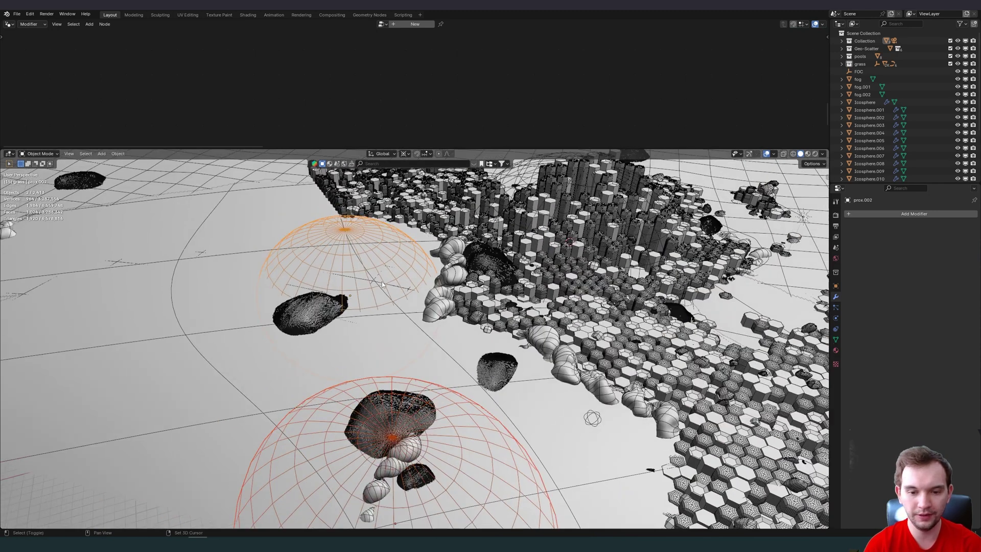
pyautogui.press('g')
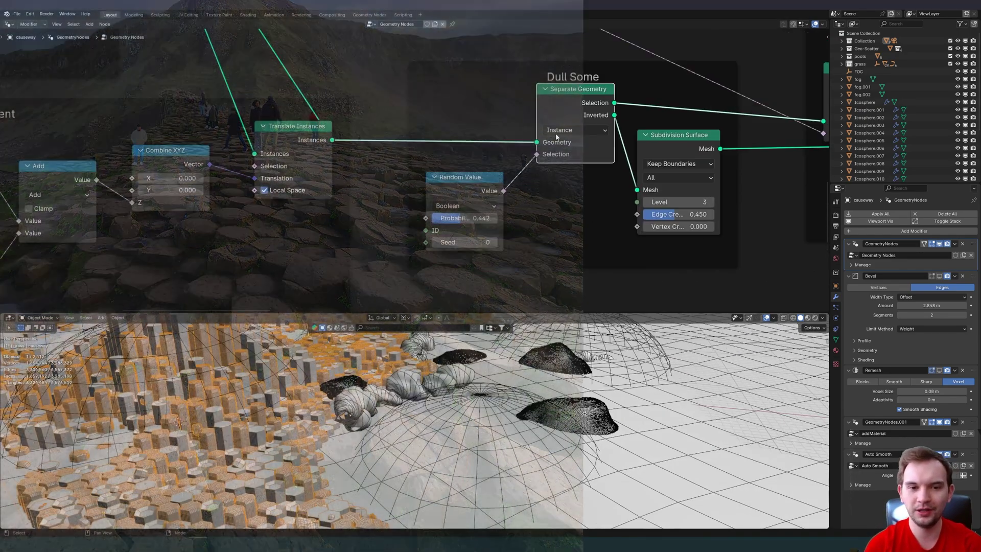
pyautogui.click(560, 132)
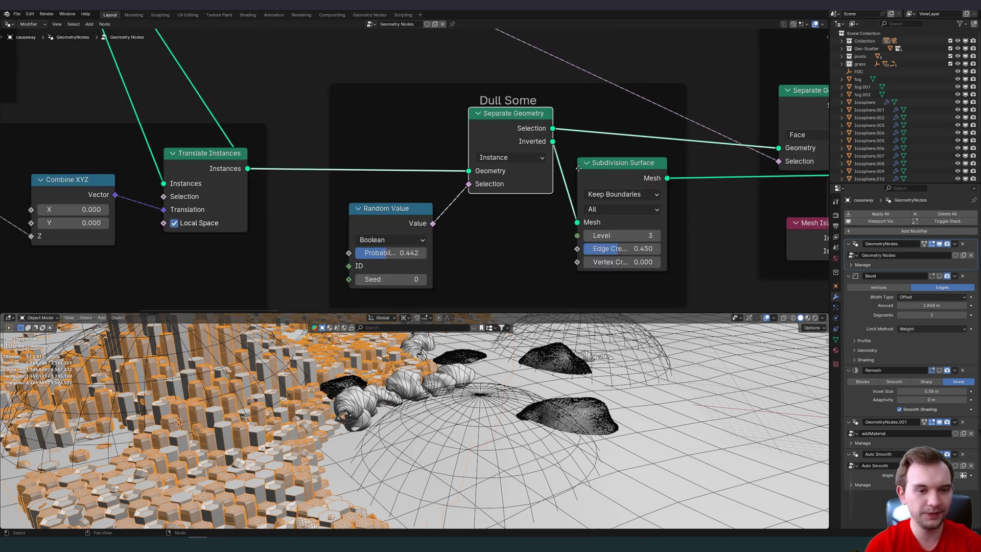
pyautogui.moveTo(578, 168); pyautogui.dragTo(529, 149, button='middle')
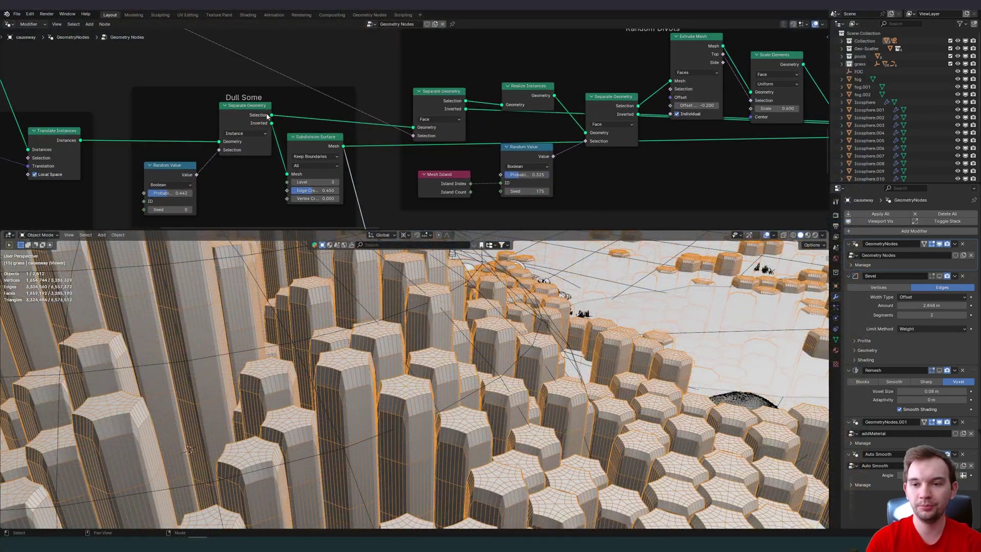
# - Pan from the Cylinder node to the Displacement nodes, cancelling a stray link from Top
pyautogui.moveTo(266, 116); pyautogui.dragTo(474, 99, button='middle')
pyautogui.scroll(4, 474, 99)
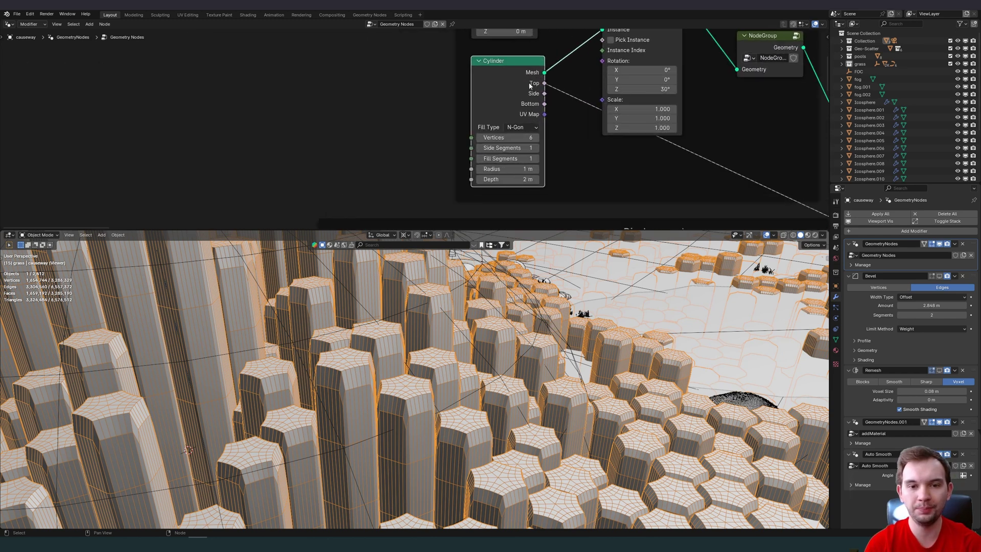
pyautogui.rightClick(581, 124)
pyautogui.moveTo(581, 124); pyautogui.dragTo(479, 46, button='middle')
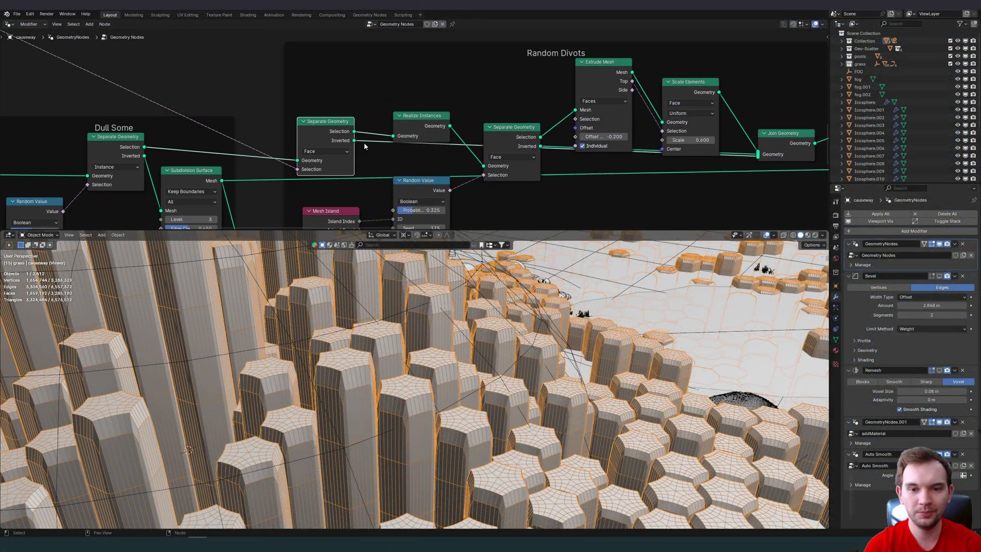
pyautogui.scroll(2, 364, 143)
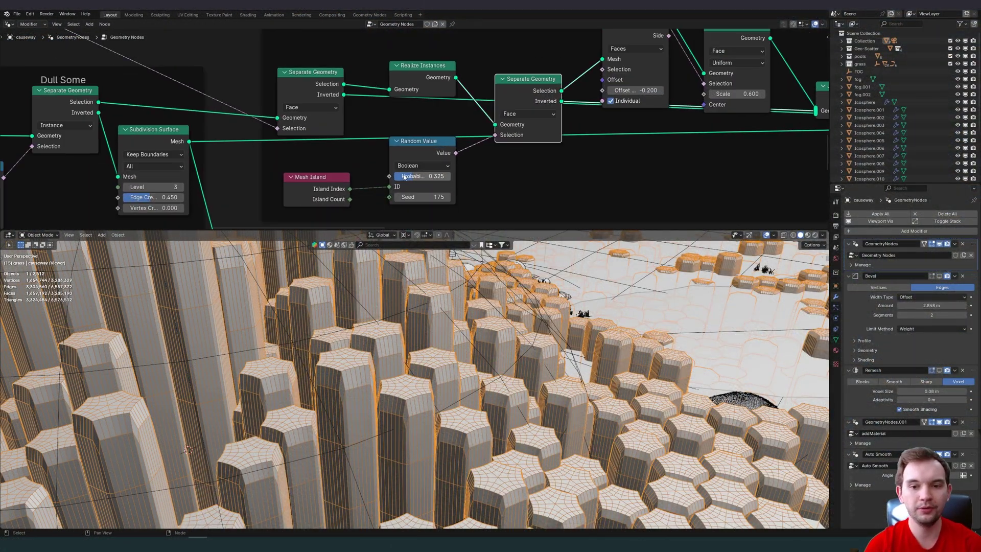
pyautogui.scroll(-1, 388, 153)
# - Preview the realized hexagon instances and inspect the Scale Elements node in Random Divots
pyautogui.keyDown('ctrl'); pyautogui.keyDown('shift'); pyautogui.click(423, 72); pyautogui.keyUp('shift'); pyautogui.keyUp('ctrl')
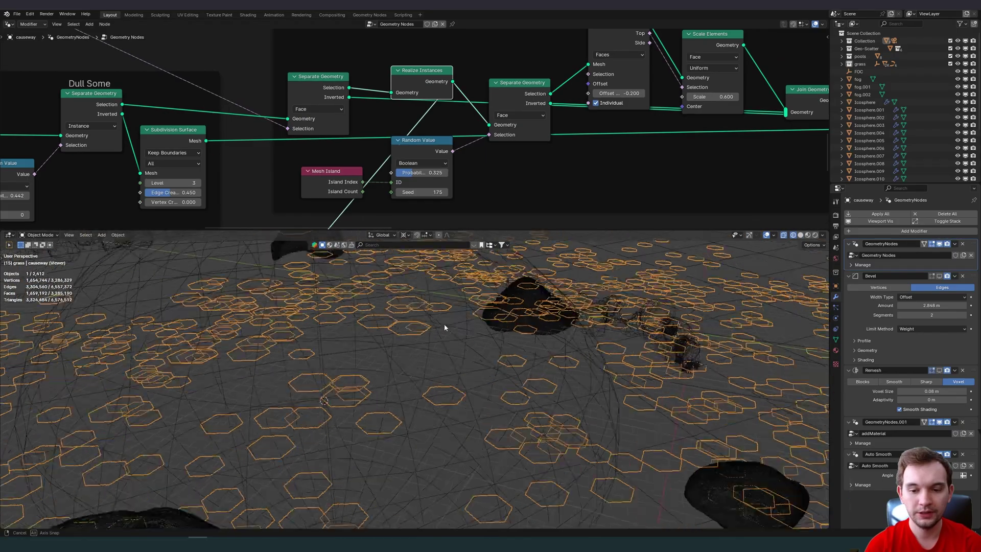
pyautogui.moveTo(332, 307); pyautogui.dragTo(440, 331, button='middle')
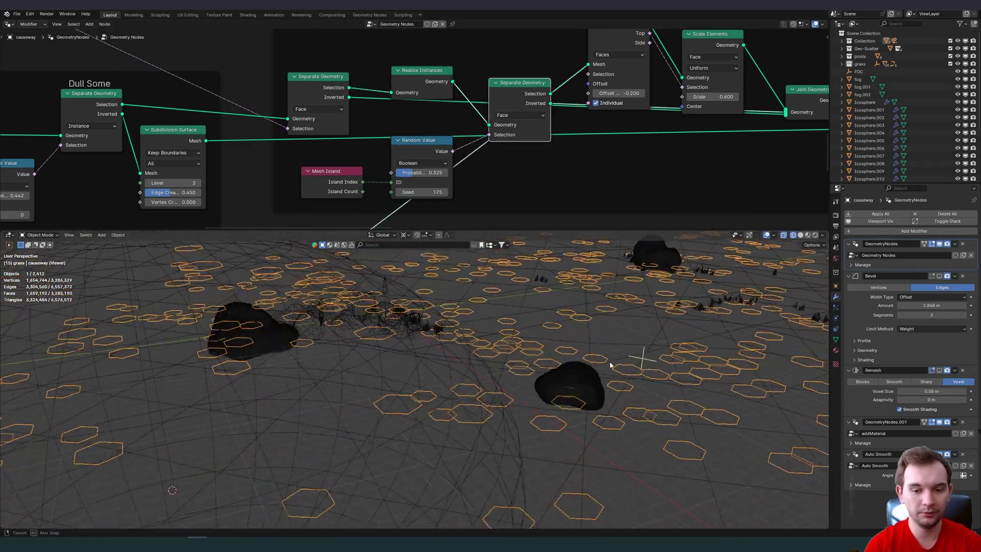
pyautogui.moveTo(635, 353); pyautogui.dragTo(627, 363, button='middle')
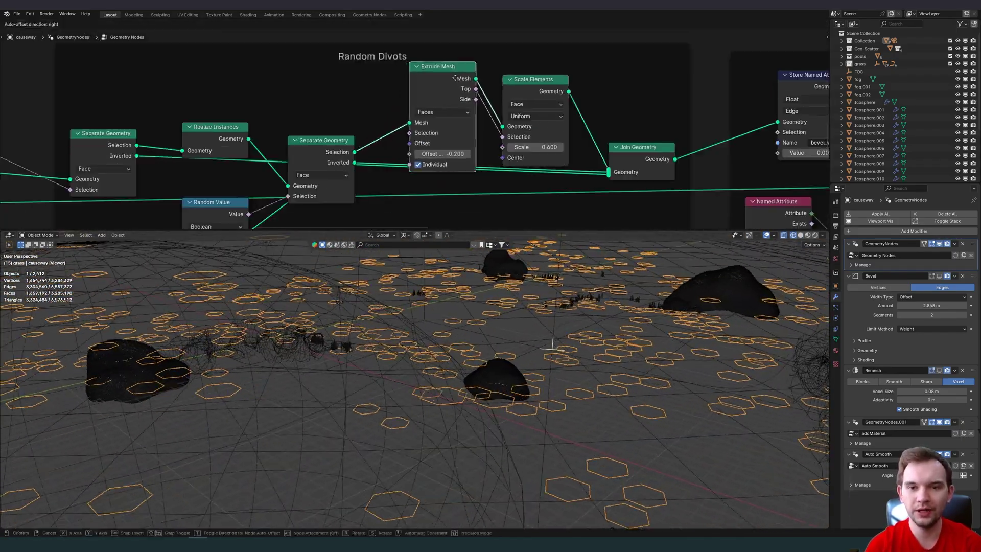
pyautogui.click(541, 90)
pyautogui.moveTo(603, 109); pyautogui.dragTo(544, 112, button='middle')
pyautogui.moveTo(588, 296); pyautogui.dragTo(255, 113, button='middle')
# - Preview the joined extruded hexagons and view the pillars in solid shading
pyautogui.moveTo(762, 116); pyautogui.dragTo(459, 122, button='middle')
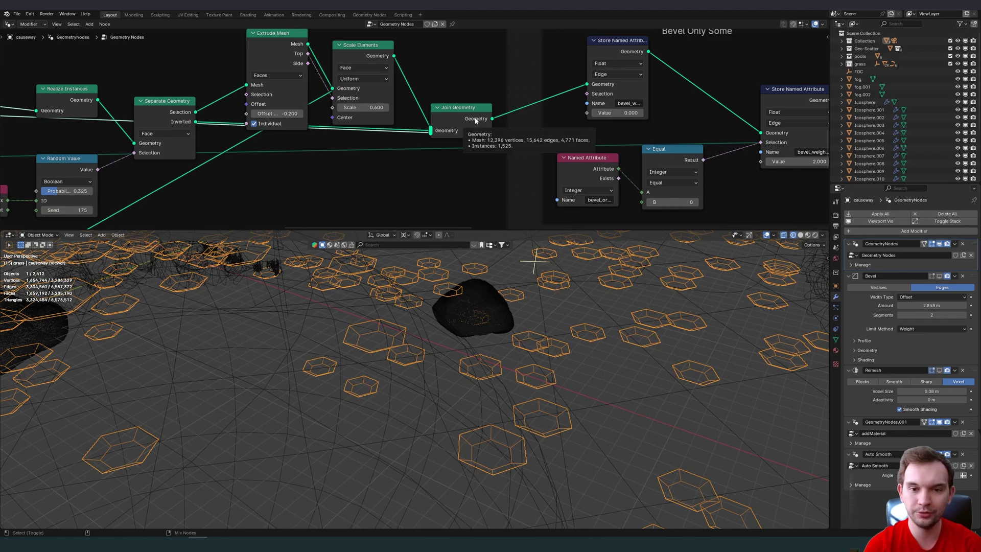
pyautogui.keyDown('ctrl'); pyautogui.keyDown('shift'); pyautogui.click(460, 119); pyautogui.keyUp('shift'); pyautogui.keyUp('ctrl')
pyautogui.moveTo(562, 352)
pyautogui.mouseDown(button='middle')
pyautogui.moveTo(654, 369)
pyautogui.moveTo(477, 371)
pyautogui.moveTo(511, 358)
pyautogui.mouseUp(button='middle')
pyautogui.hotkey('shift', 'z')
pyautogui.moveTo(689, 126); pyautogui.dragTo(505, 123, button='middle')
pyautogui.scroll(-1, 505, 124)
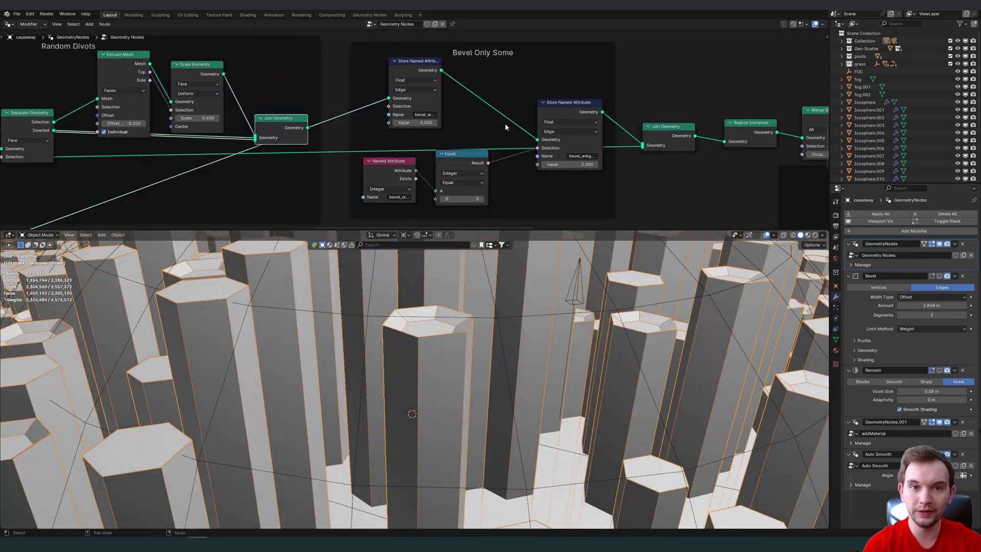
pyautogui.scroll(1, 419, 102)
# - Rearrange the Store Named Attribute nodes and keep the bevel's Limit Method on Weight
pyautogui.moveTo(403, 69); pyautogui.dragTo(380, 75)
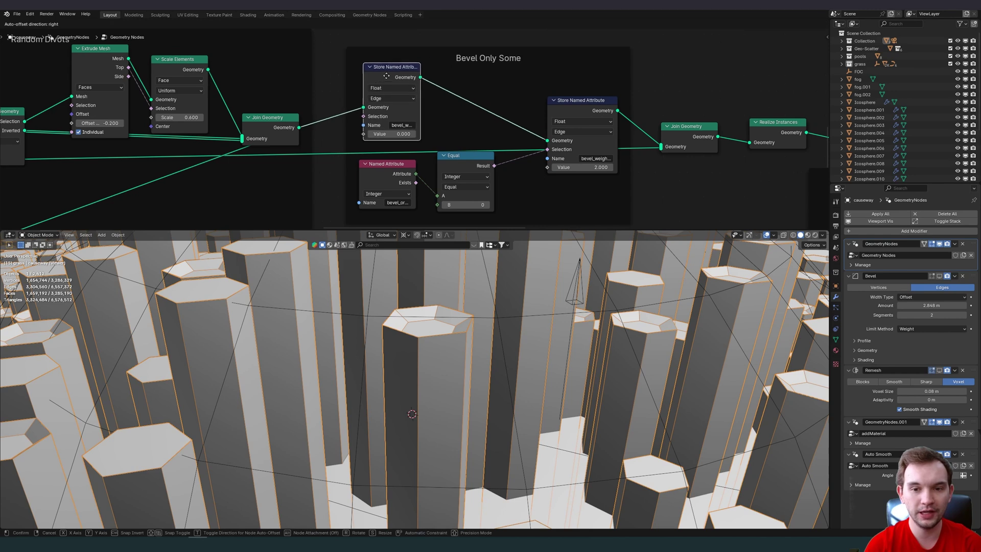
pyautogui.click(577, 153)
pyautogui.moveTo(577, 153); pyautogui.dragTo(520, 148, button='middle')
pyautogui.click(912, 329)
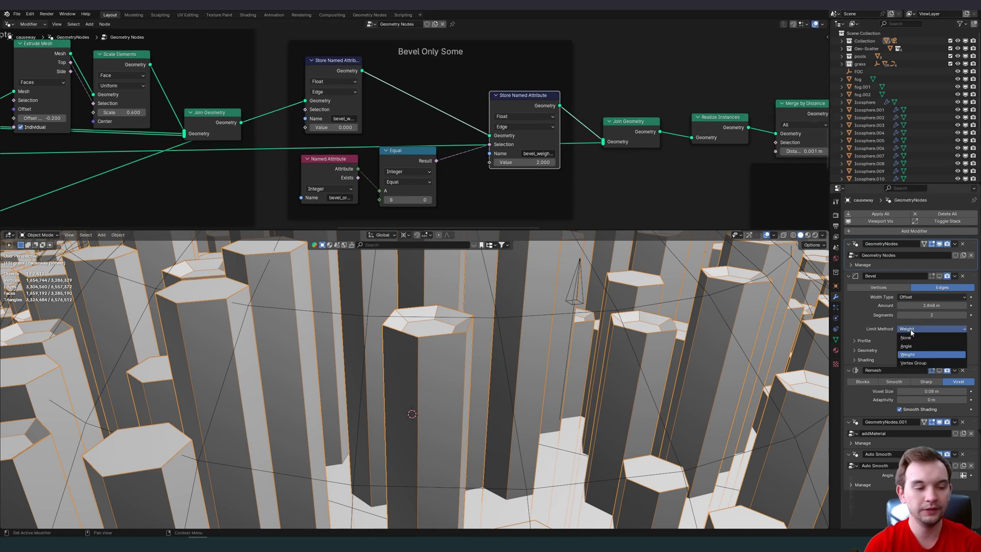
pyautogui.click(910, 354)
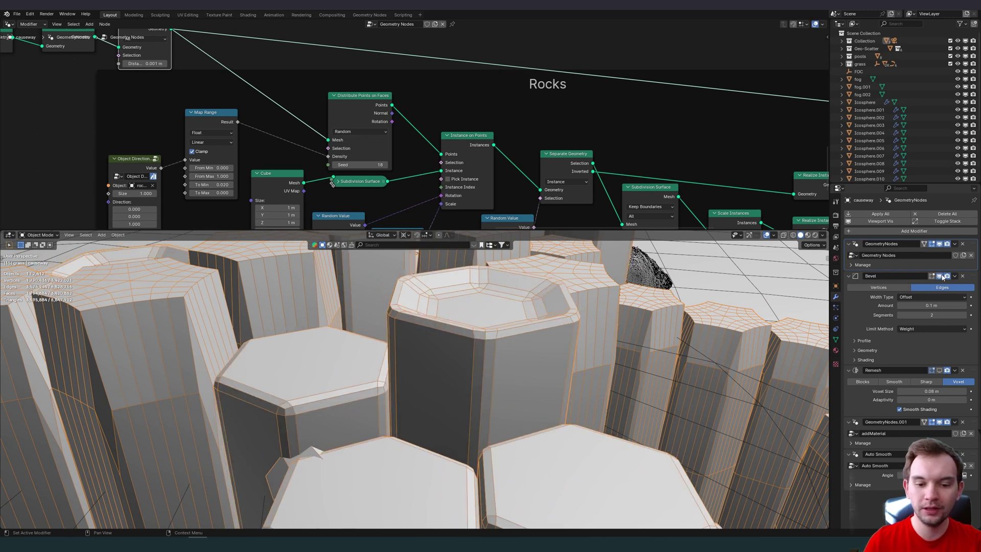
# - Toggle the bevel's viewport display to compare, and reposition the Merge by Distance node
pyautogui.click(940, 276)
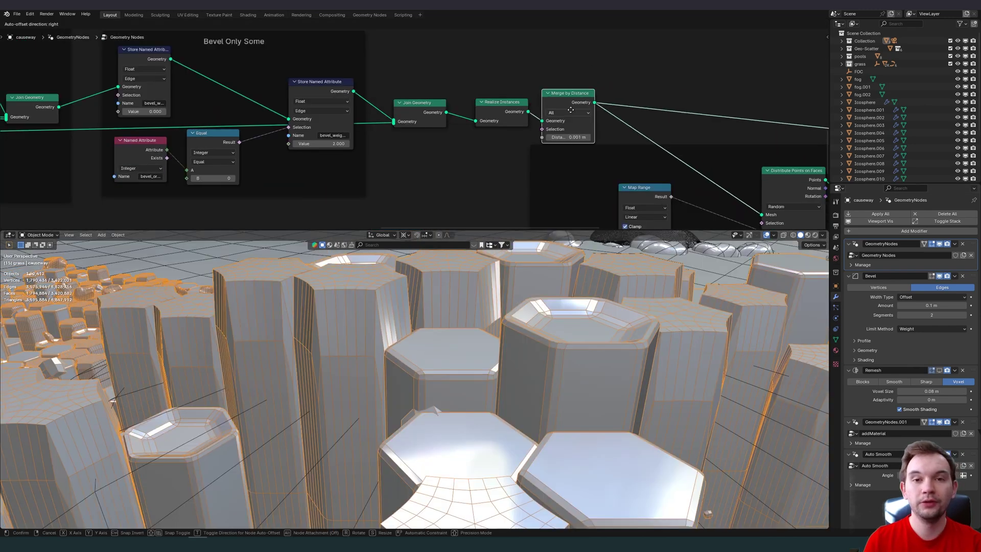
pyautogui.moveTo(588, 106); pyautogui.dragTo(548, 123)
pyautogui.moveTo(548, 123); pyautogui.dragTo(607, 128, button='middle')
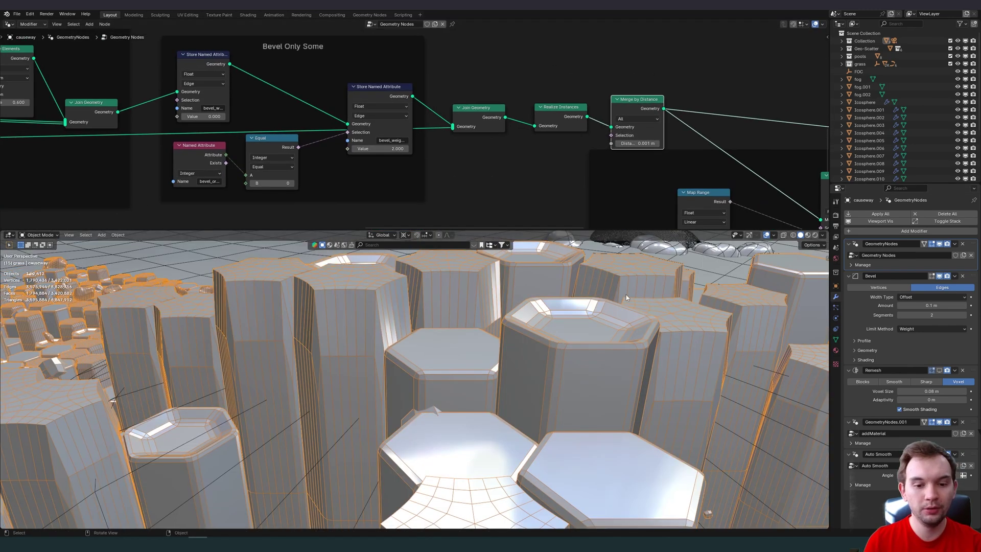
pyautogui.scroll(2, 561, 340)
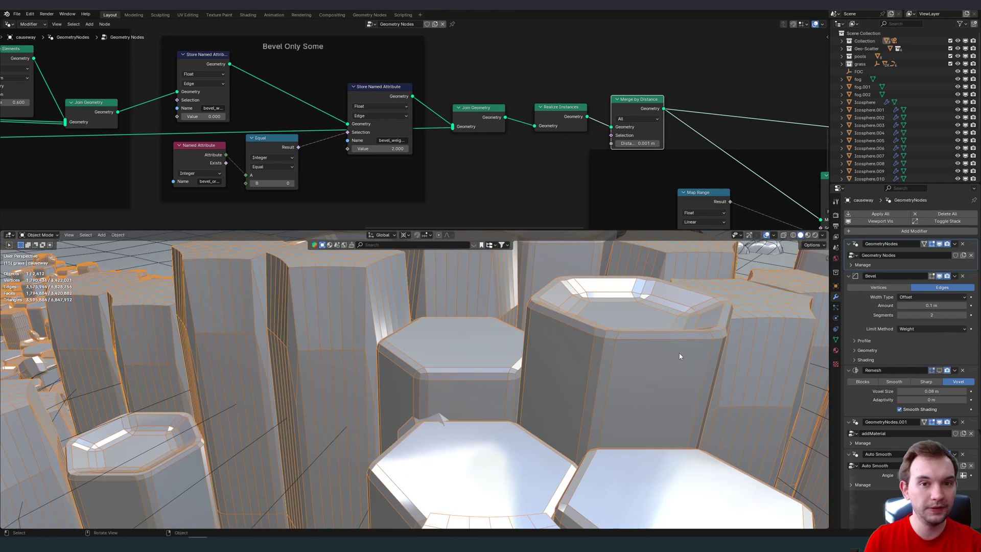
pyautogui.scroll(-3, 617, 360)
pyautogui.scroll(-3, 511, 128)
pyautogui.moveTo(460, 128); pyautogui.dragTo(445, 123, button='middle')
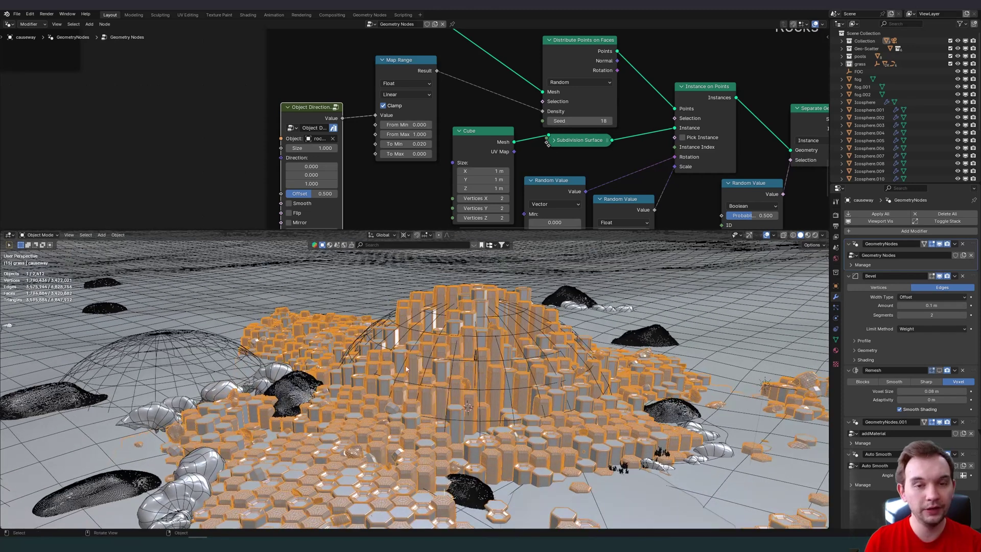
# - Pan through Separate Geometry, Scale Instances, Random Value and Set Position, viewing the causeway closely
pyautogui.moveTo(470, 140); pyautogui.dragTo(479, 123, button='middle')
pyautogui.hscroll(10, 479, 123)
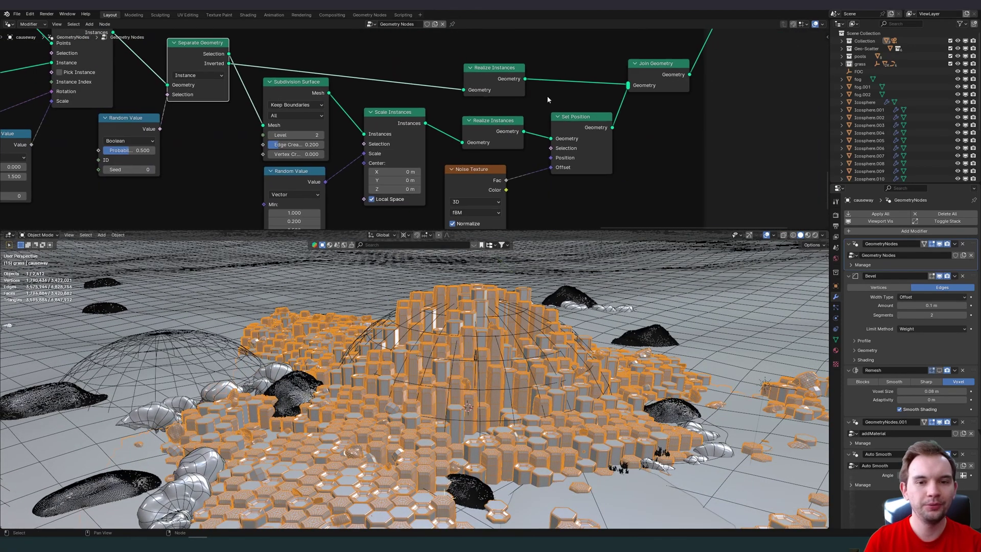
pyautogui.moveTo(343, 96); pyautogui.dragTo(397, 62, button='middle')
pyautogui.moveTo(505, 98); pyautogui.dragTo(464, 62, button='middle')
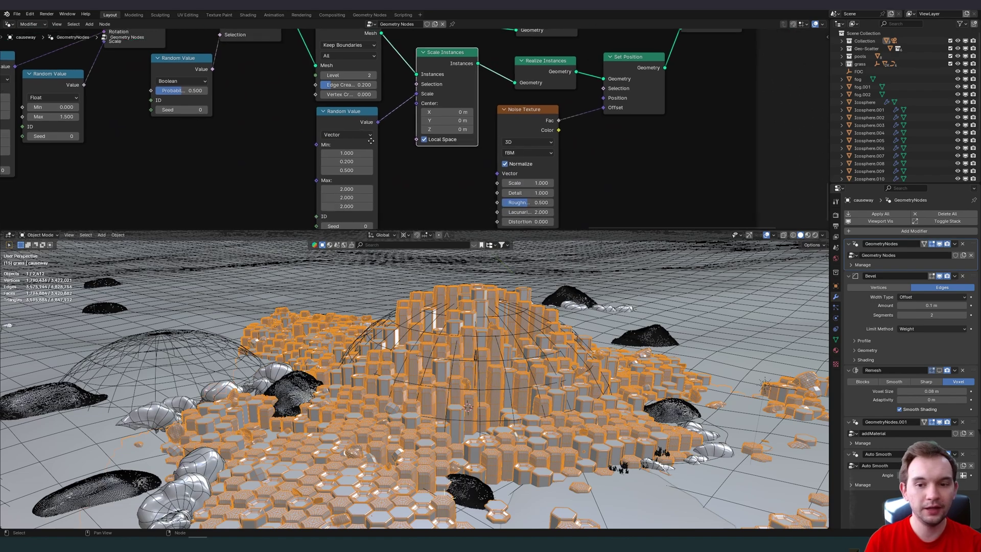
pyautogui.moveTo(539, 145); pyautogui.dragTo(523, 111, button='middle')
pyautogui.moveTo(511, 358); pyautogui.dragTo(526, 371, button='middle')
pyautogui.scroll(3, 532, 118)
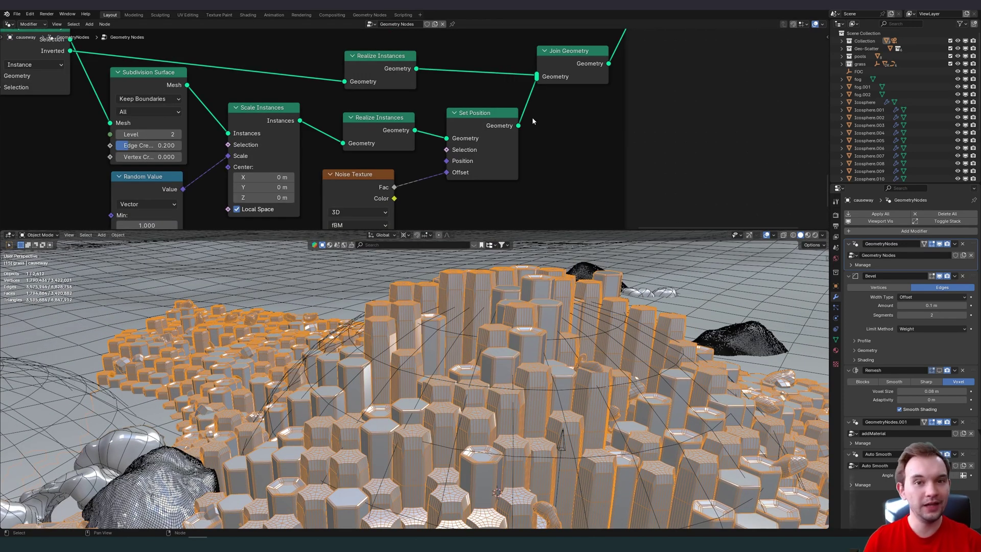
pyautogui.scroll(-4, 532, 118)
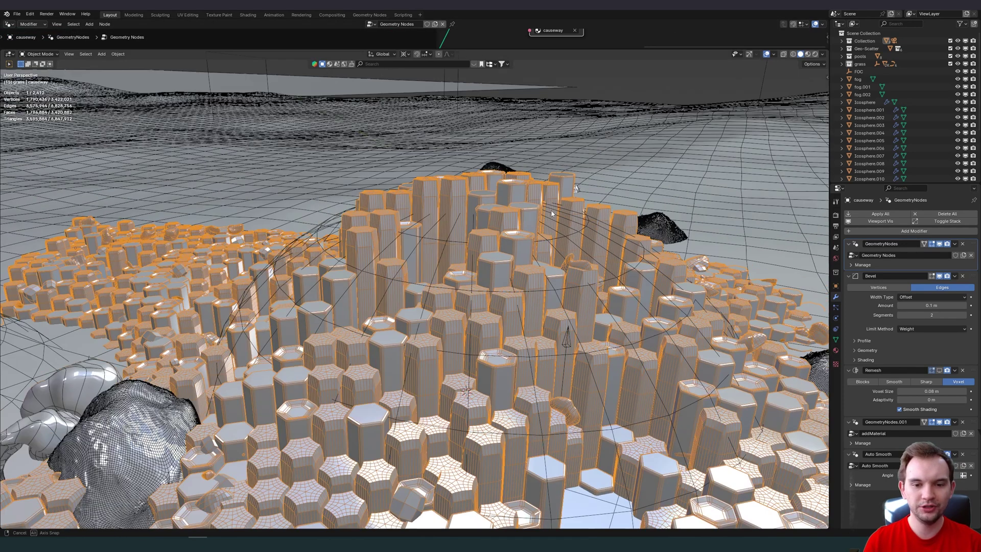
pyautogui.moveTo(552, 214); pyautogui.dragTo(516, 215, button='middle')
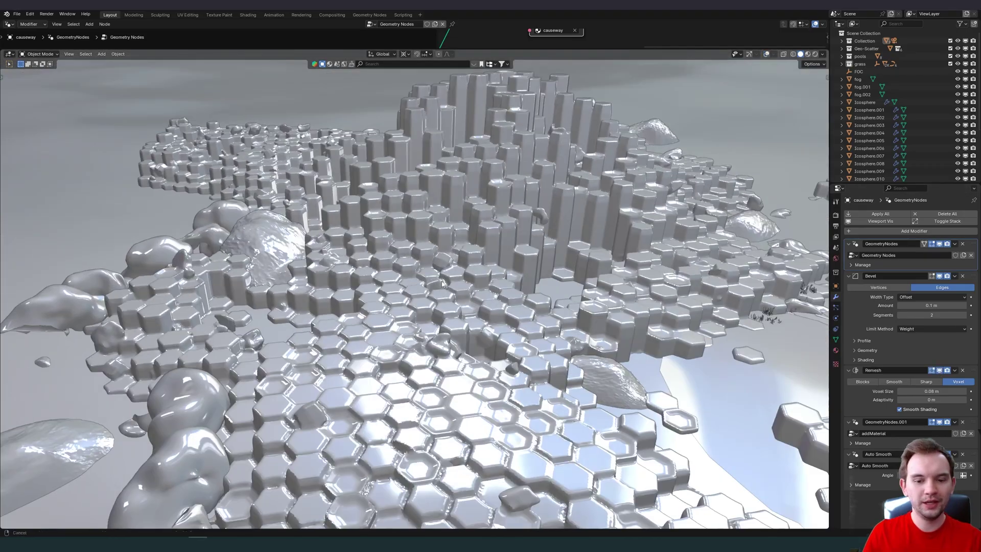
# - Orbit to a low, close angle over the hexagon columns
pyautogui.scroll(6, 421, 290)
pyautogui.moveTo(421, 289); pyautogui.dragTo(327, 358, button='middle')
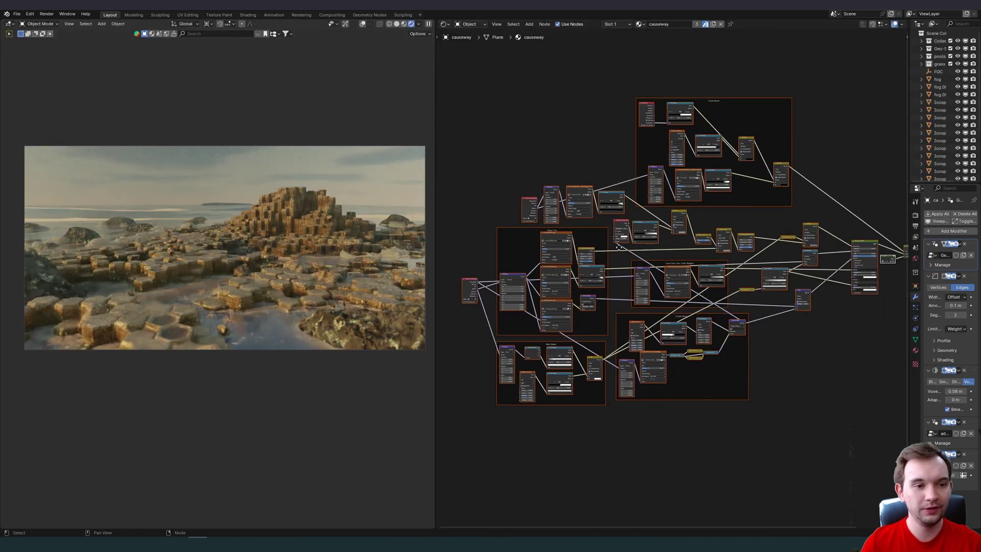
pyautogui.scroll(3, 619, 248)
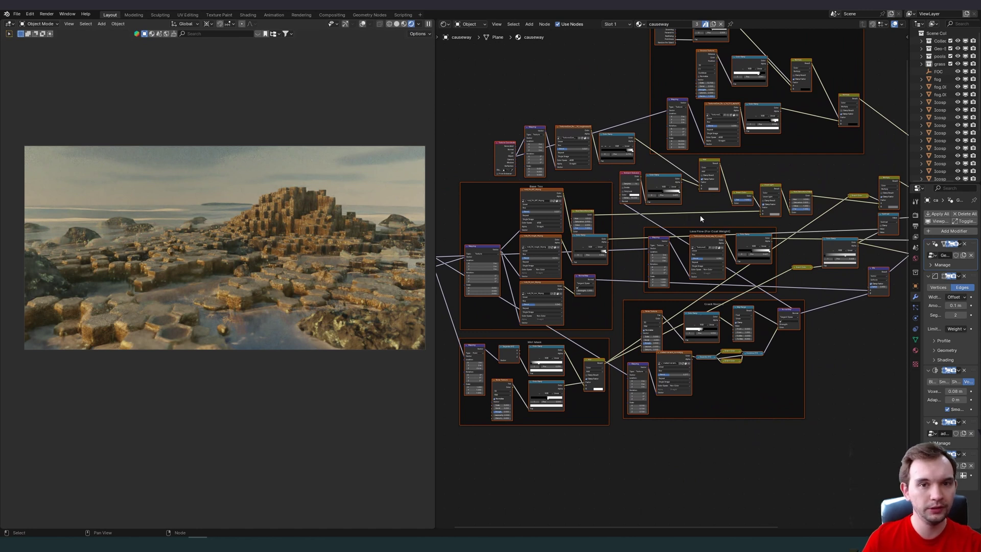
# - Zoom into Base Tex and select the rock colour, roughness and normal texture nodes
pyautogui.scroll(2, 700, 215)
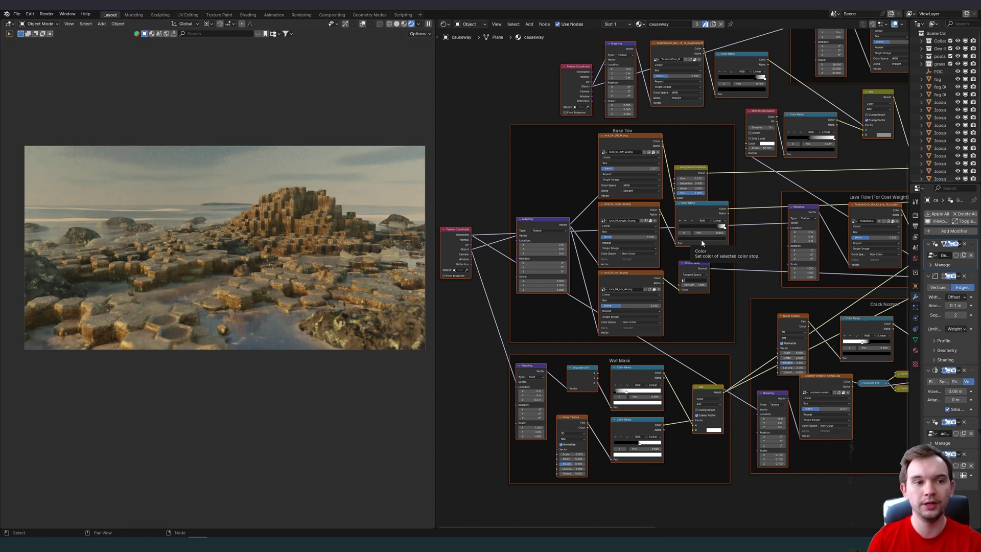
pyautogui.scroll(3, 701, 239)
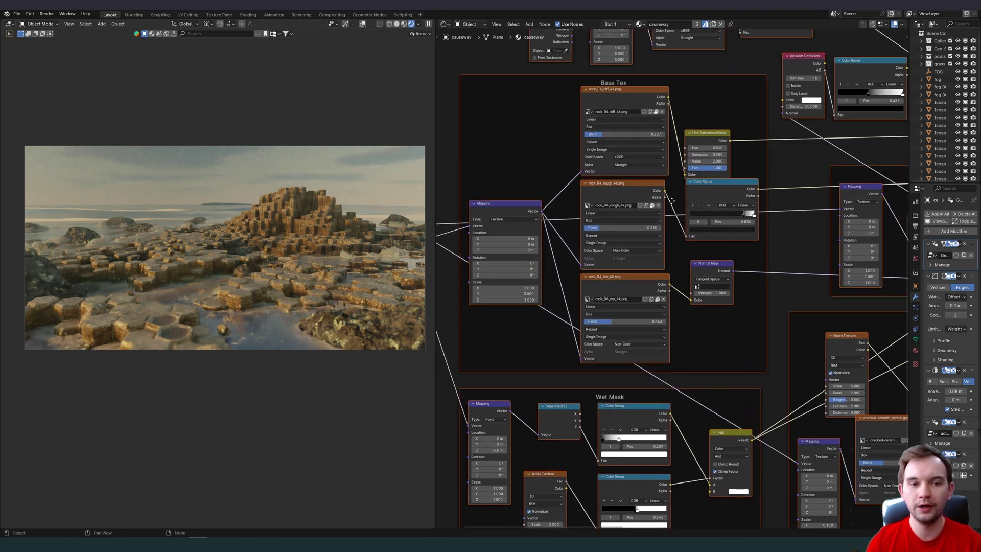
pyautogui.click(650, 109)
pyautogui.click(627, 195)
pyautogui.click(637, 287)
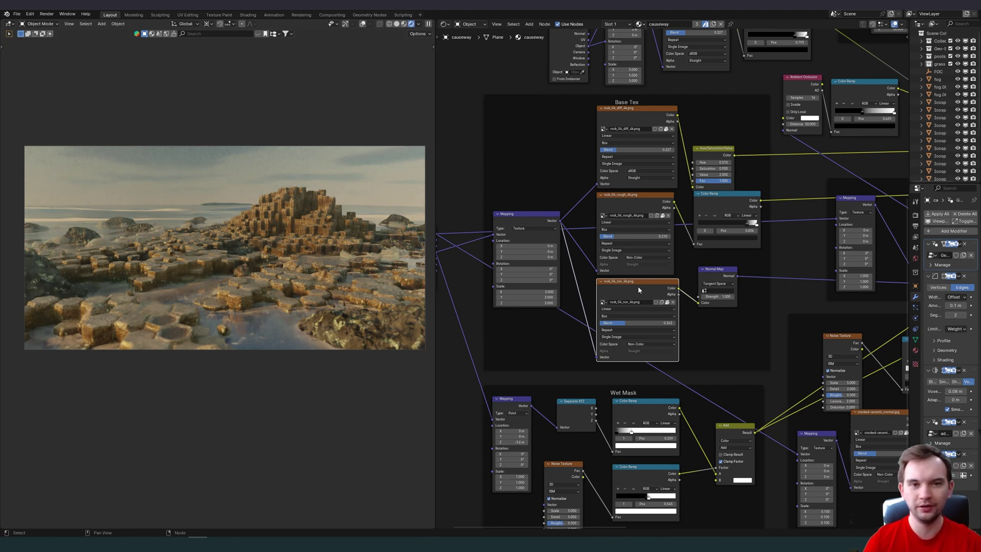
# - Orbit the rendered view, return to the camera framing, and move close onto a rock surface
pyautogui.scroll(2, 637, 286)
pyautogui.scroll(-8, 633, 180)
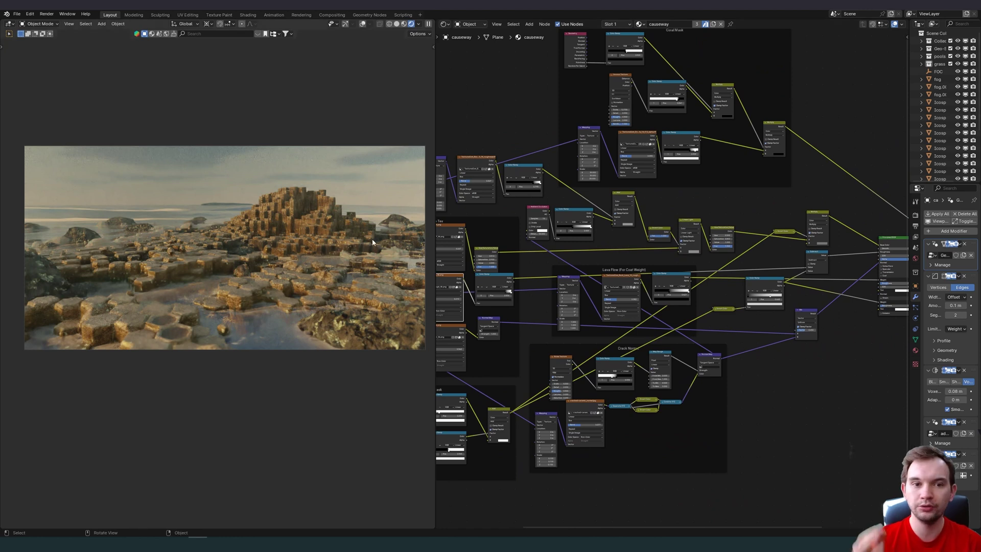
pyautogui.moveTo(371, 225); pyautogui.dragTo(361, 262, button='middle')
pyautogui.press('KP_0')
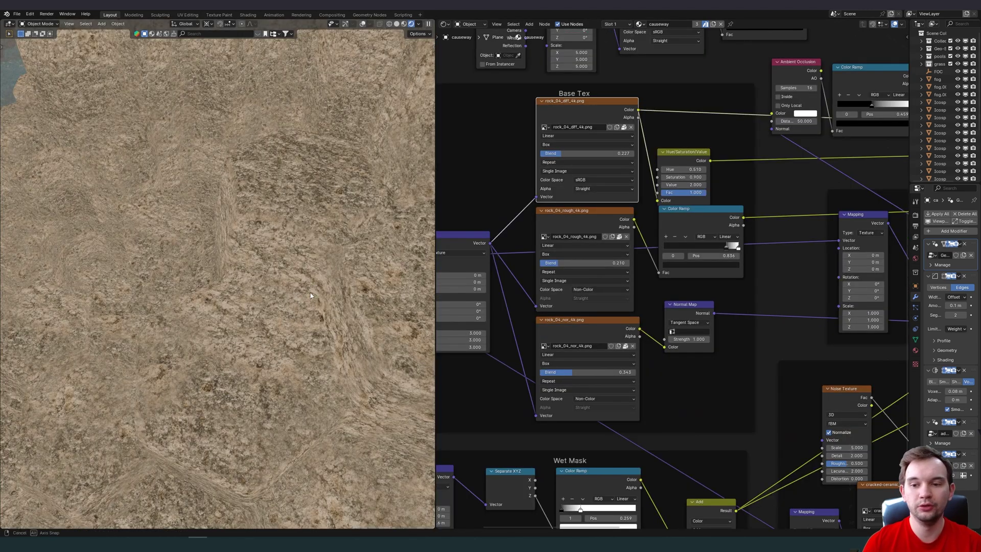
pyautogui.moveTo(310, 295); pyautogui.dragTo(311, 274, button='middle')
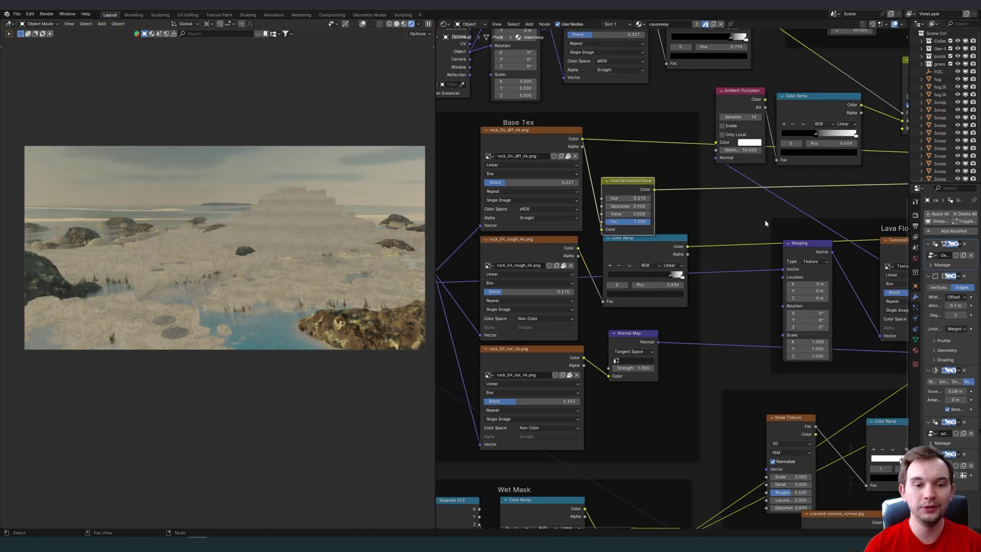
# - Reposition the Linear Light node in the basalt material's node tree
pyautogui.keyDown('shift'); pyautogui.scroll(-10, 583, 257); pyautogui.keyUp('shift')
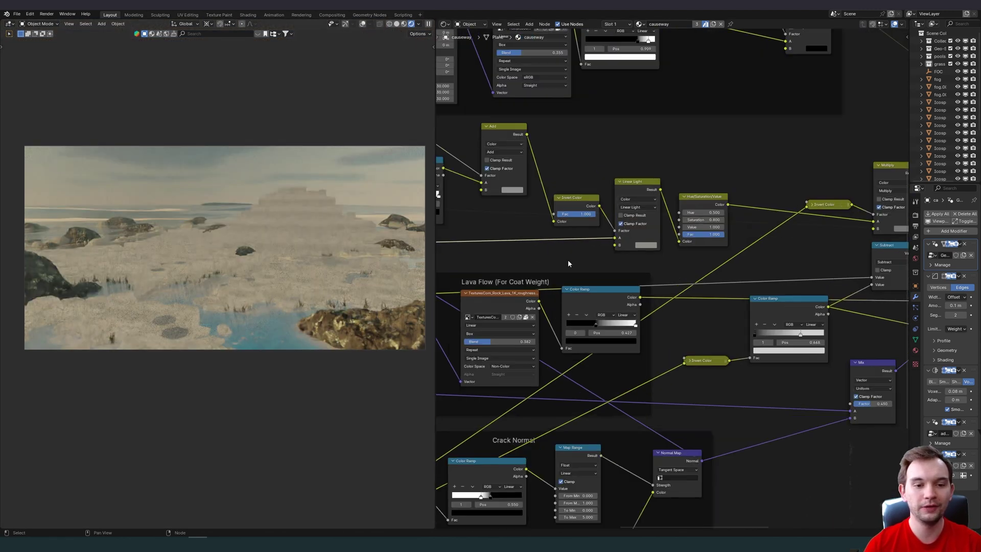
pyautogui.moveTo(643, 187); pyautogui.dragTo(728, 194, button='middle')
pyautogui.moveTo(727, 195); pyautogui.dragTo(726, 193)
pyautogui.click(726, 193)
pyautogui.moveTo(726, 193); pyautogui.dragTo(534, 174, button='middle')
# - Preview the cracked-ceramic normal texture and the Crack Normal colour ramp on the columns
pyautogui.scroll(-1, 569, 163)
pyautogui.scroll(1, 534, 174)
pyautogui.moveTo(276, 263); pyautogui.dragTo(215, 254, button='middle')
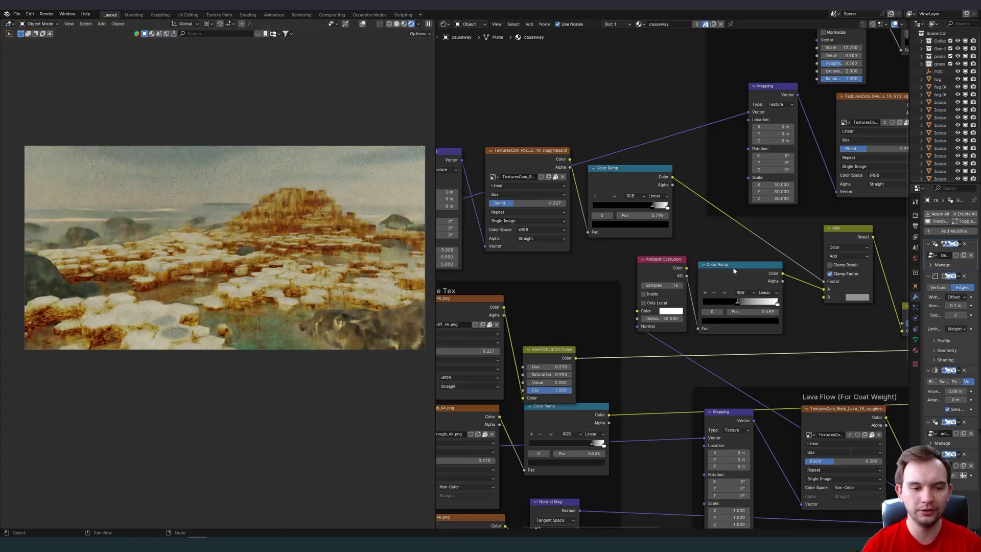
pyautogui.moveTo(733, 267); pyautogui.dragTo(596, 208, button='middle')
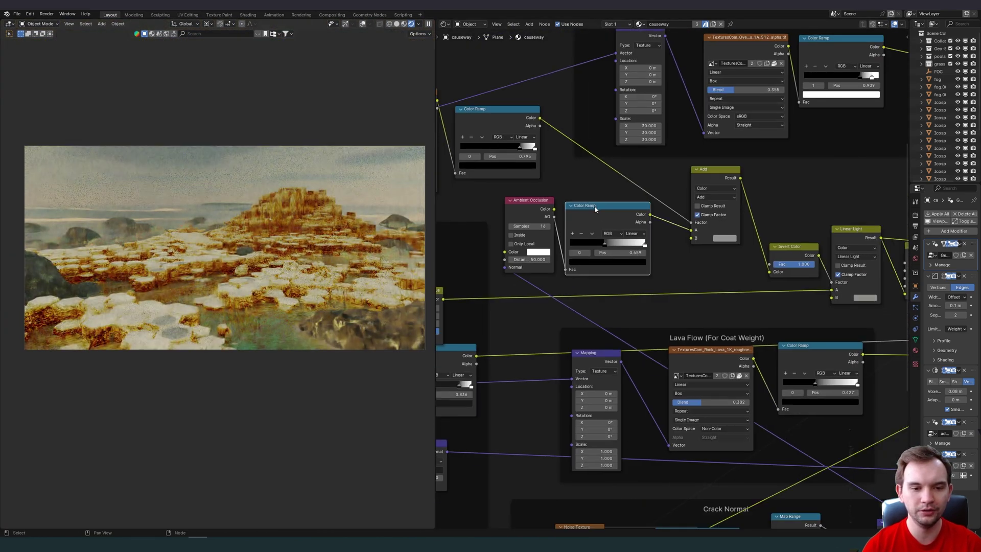
pyautogui.moveTo(307, 286); pyautogui.dragTo(286, 275, button='middle')
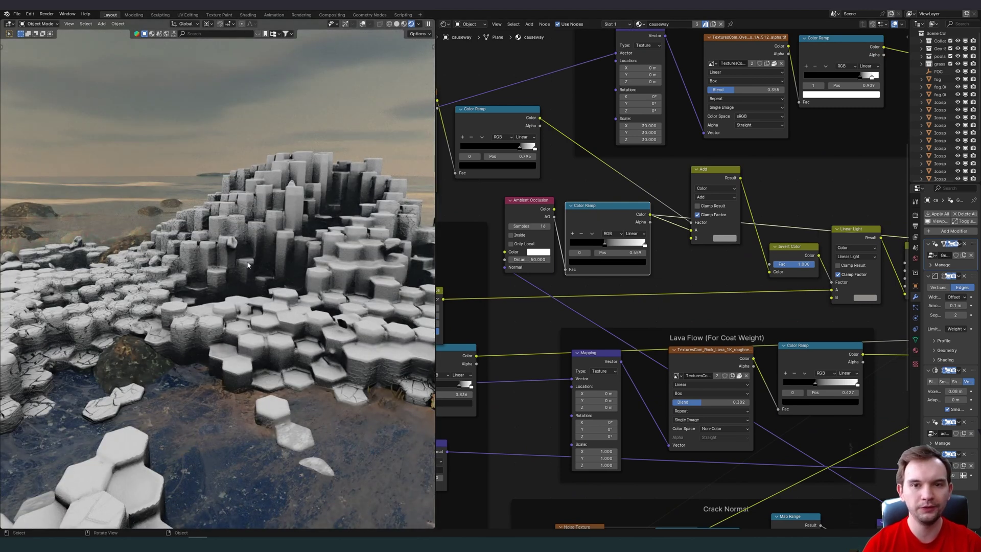
pyautogui.moveTo(247, 265); pyautogui.dragTo(262, 363, button='middle')
pyautogui.moveTo(639, 526); pyautogui.dragTo(591, 329, button='middle')
pyautogui.keyDown('ctrl'); pyautogui.keyDown('shift'); pyautogui.click(591, 330); pyautogui.keyUp('shift'); pyautogui.keyUp('ctrl')
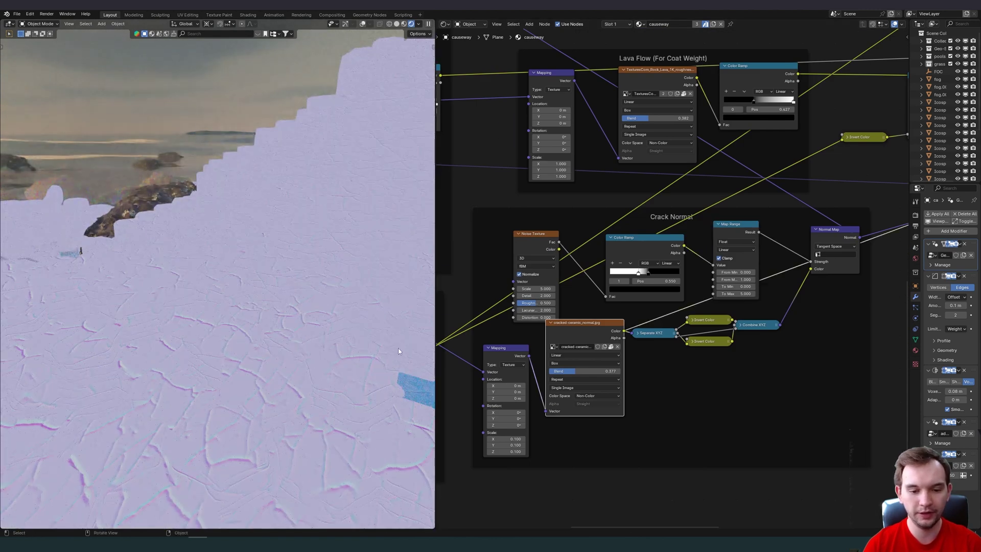
pyautogui.scroll(2, 493, 226)
pyautogui.keyDown('ctrl'); pyautogui.keyDown('shift'); pyautogui.click(629, 227); pyautogui.keyUp('shift'); pyautogui.keyUp('ctrl')
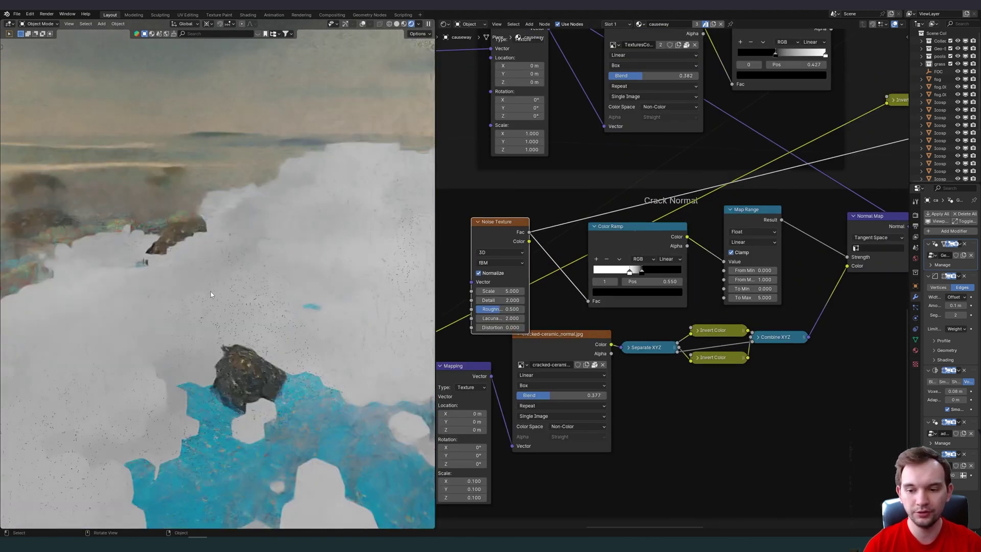
# - Preview the crack Normal Map output, then the Ambient Occlusion colour-ramp mask
pyautogui.moveTo(392, 251); pyautogui.dragTo(267, 251, button='middle')
pyautogui.keyDown('ctrl'); pyautogui.keyDown('shift'); pyautogui.click(765, 217); pyautogui.keyUp('shift'); pyautogui.keyUp('ctrl')
pyautogui.scroll(-3, 703, 216)
pyautogui.moveTo(703, 217); pyautogui.dragTo(863, 492, button='middle')
pyautogui.scroll(3, 589, 134)
pyautogui.moveTo(589, 134); pyautogui.dragTo(625, 248, button='middle')
pyautogui.scroll(1, 625, 248)
pyautogui.keyDown('ctrl'); pyautogui.keyDown('shift'); pyautogui.click(680, 250); pyautogui.keyUp('shift'); pyautogui.keyUp('ctrl')
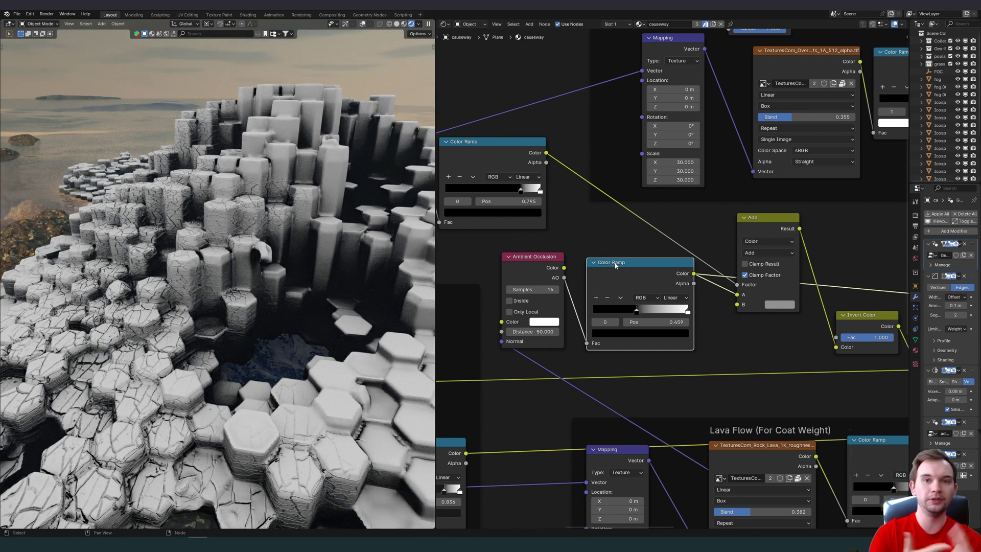
# - Preview the Add and Linear Light blend results, then view the Wet Mask from the scene camera
pyautogui.keyDown('ctrl'); pyautogui.keyDown('shift'); pyautogui.click(790, 229); pyautogui.keyUp('shift'); pyautogui.keyUp('ctrl')
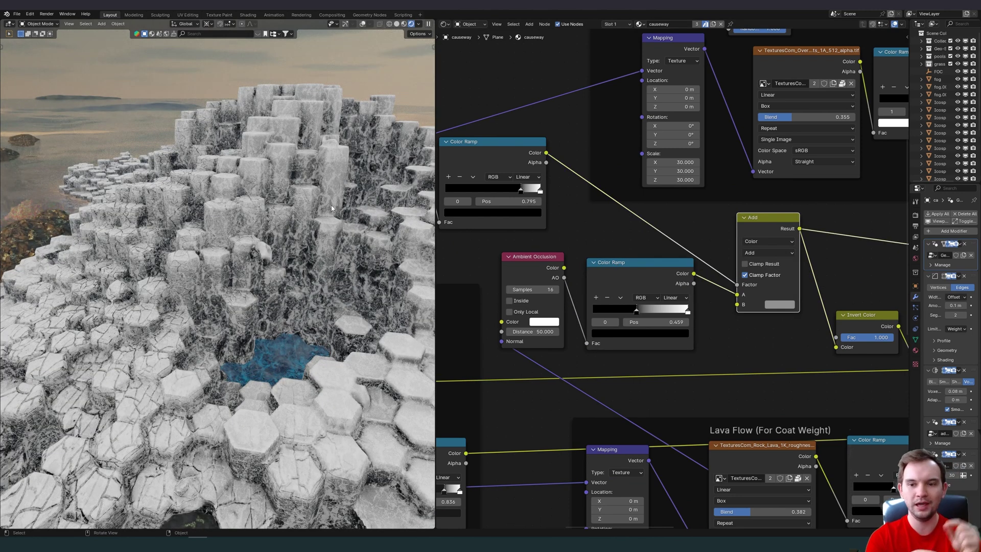
pyautogui.moveTo(817, 287); pyautogui.dragTo(665, 255, button='middle')
pyautogui.keyDown('ctrl'); pyautogui.keyDown('shift'); pyautogui.click(712, 264); pyautogui.keyUp('shift'); pyautogui.keyUp('ctrl')
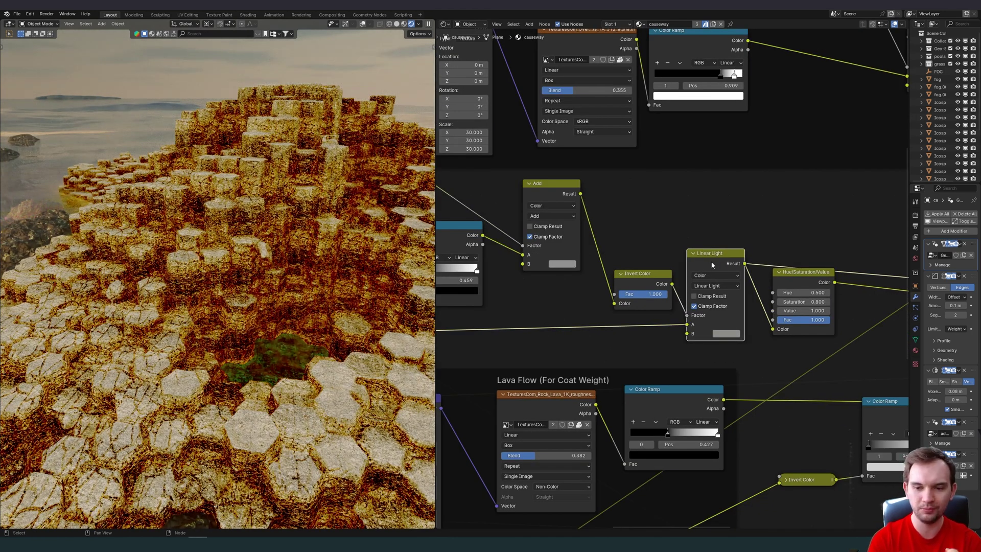
pyautogui.press('KP_0')
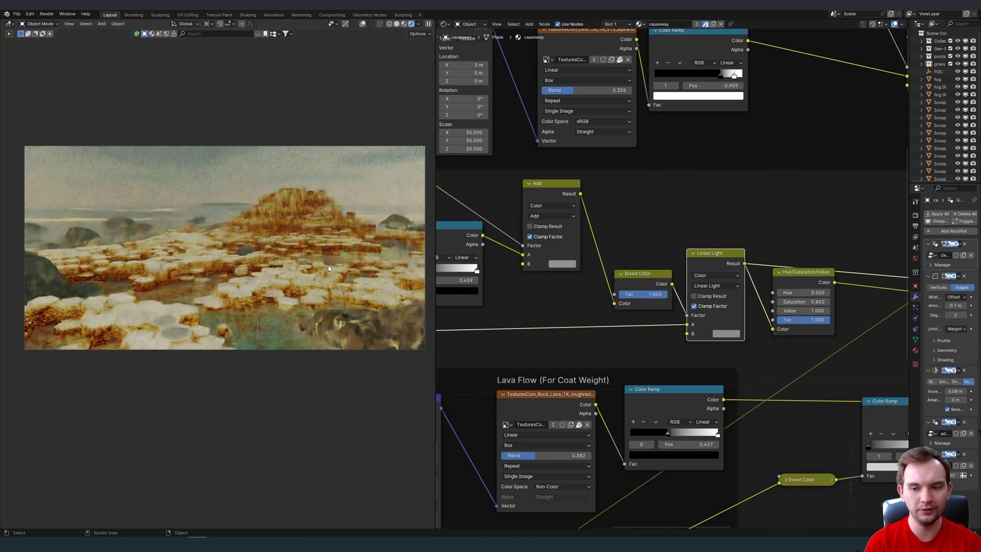
pyautogui.moveTo(795, 280)
pyautogui.mouseDown(button='middle')
pyautogui.moveTo(641, 246)
pyautogui.moveTo(617, 203)
pyautogui.mouseUp(button='middle')
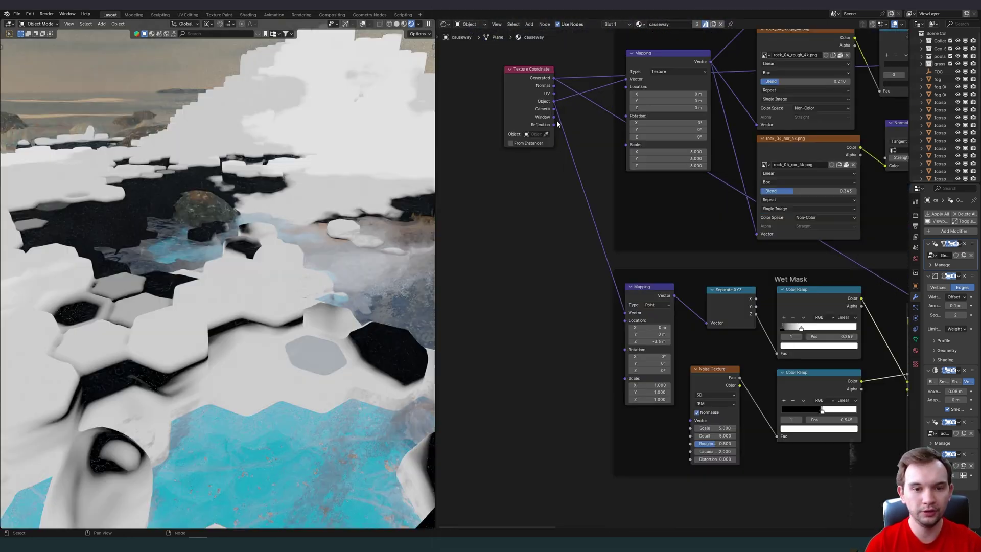
# - Change the Location Y value on the Wet Mask Mapping node
pyautogui.moveTo(645, 301); pyautogui.dragTo(577, 227, button='middle')
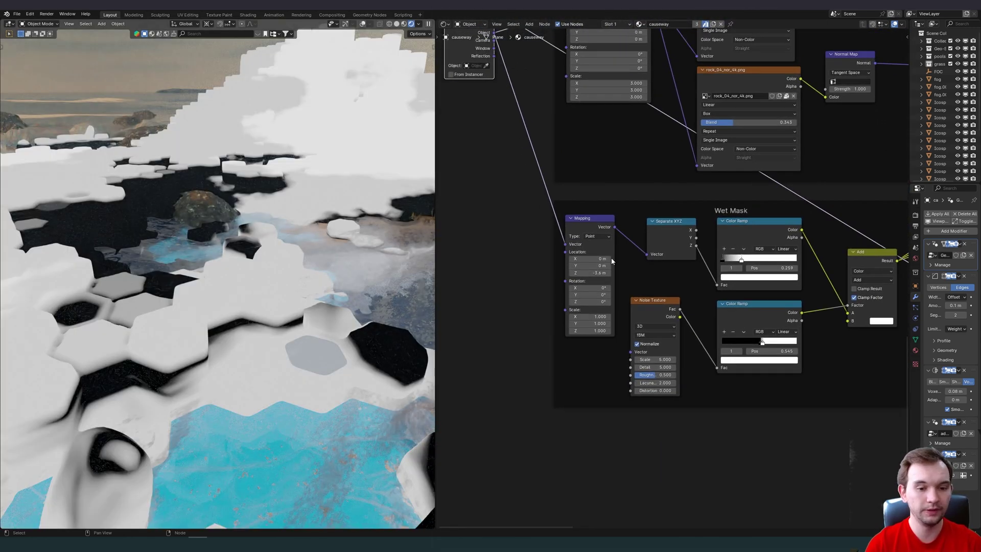
pyautogui.scroll(2, 611, 257)
pyautogui.moveTo(533, 234); pyautogui.dragTo(563, 234)
pyautogui.keyDown('ctrl'); pyautogui.hscroll(3, 562, 234); pyautogui.keyUp('ctrl')
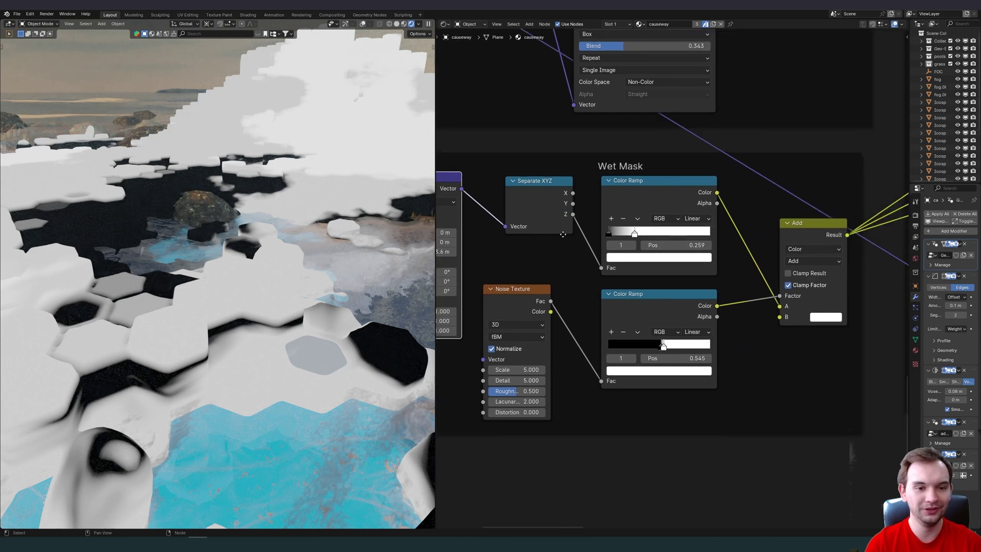
pyautogui.keyDown('ctrl'); pyautogui.hscroll(3, 517, 297); pyautogui.keyUp('ctrl')
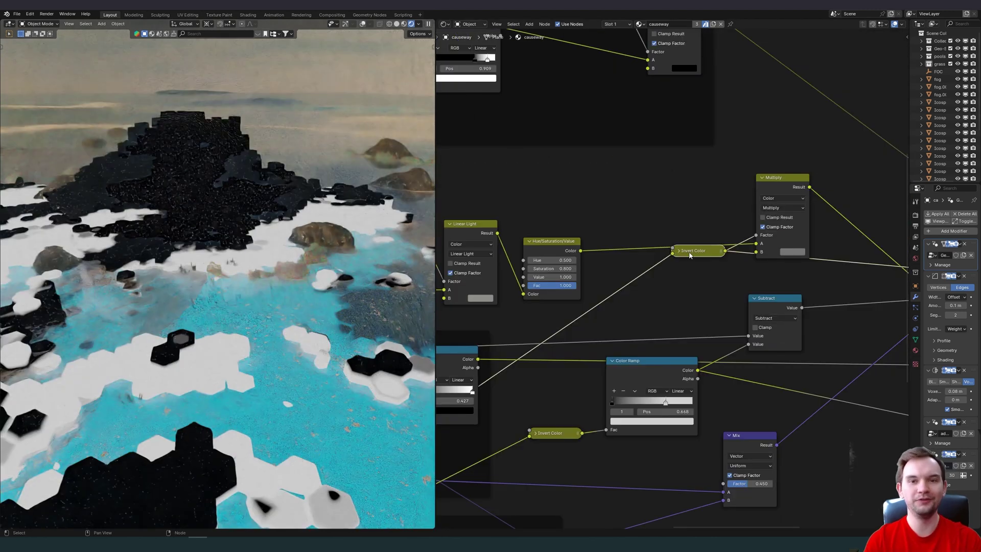
# - Preview the full causeway material in the viewport again and zoom out
pyautogui.moveTo(689, 255); pyautogui.dragTo(631, 264, button='middle')
pyautogui.keyDown('ctrl'); pyautogui.keyDown('shift'); pyautogui.click(721, 193); pyautogui.keyUp('shift'); pyautogui.keyUp('ctrl')
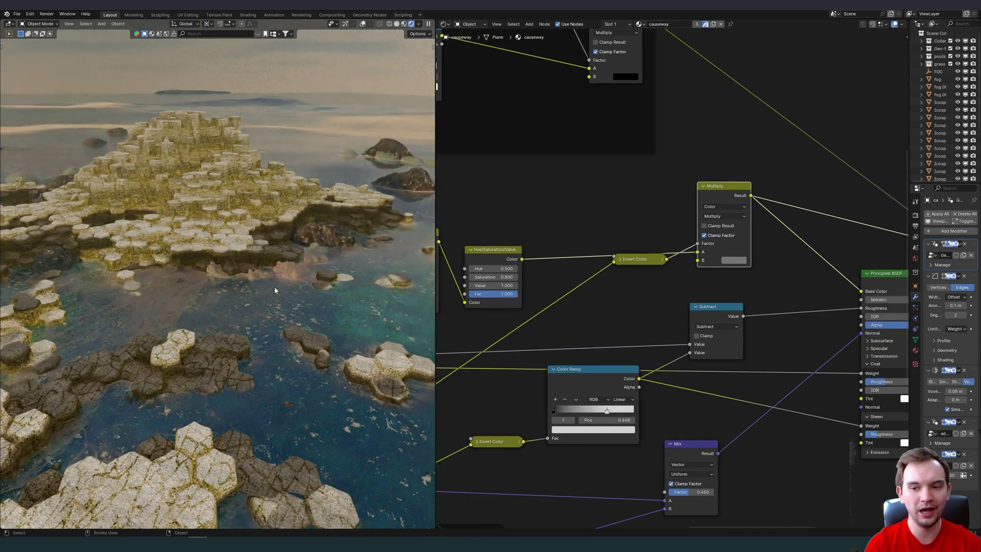
pyautogui.scroll(3, 249, 185)
pyautogui.scroll(-3, 249, 185)
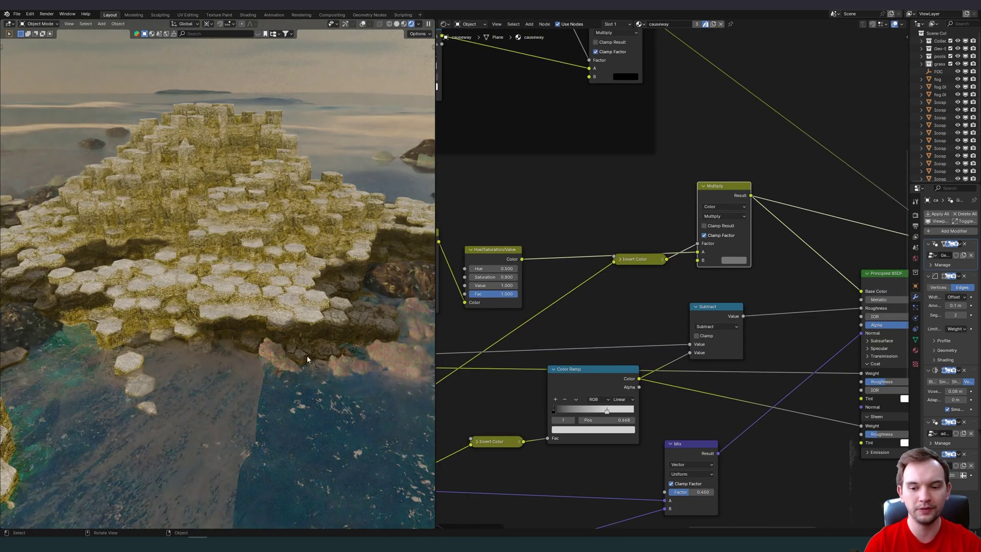
pyautogui.scroll(-3, 91, 289)
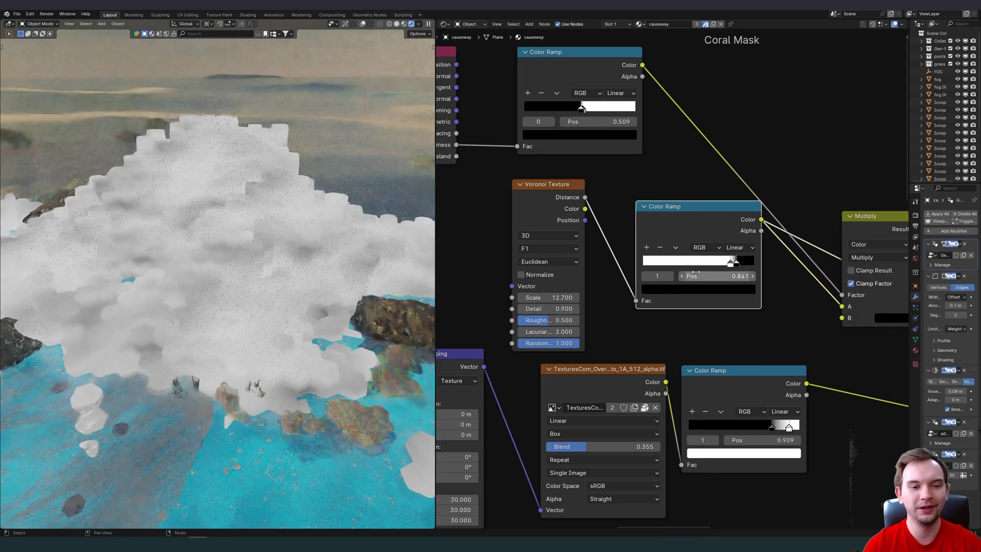
# - Preview the coral edge and spot colour ramps, both Multiply results and the combined mask
pyautogui.moveTo(696, 272); pyautogui.dragTo(672, 177, button='middle')
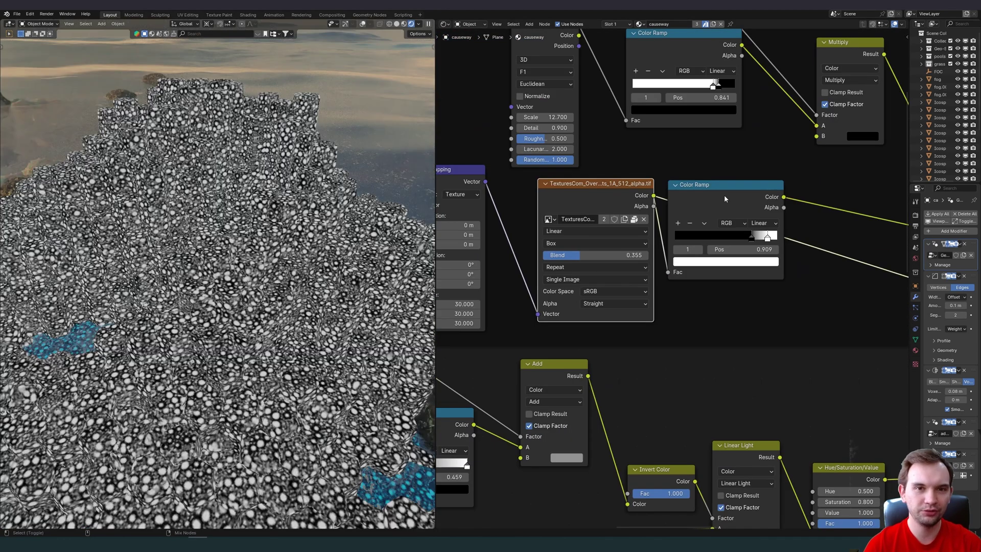
pyautogui.keyDown('ctrl'); pyautogui.keyDown('shift'); pyautogui.click(725, 198); pyautogui.keyUp('shift'); pyautogui.keyUp('ctrl')
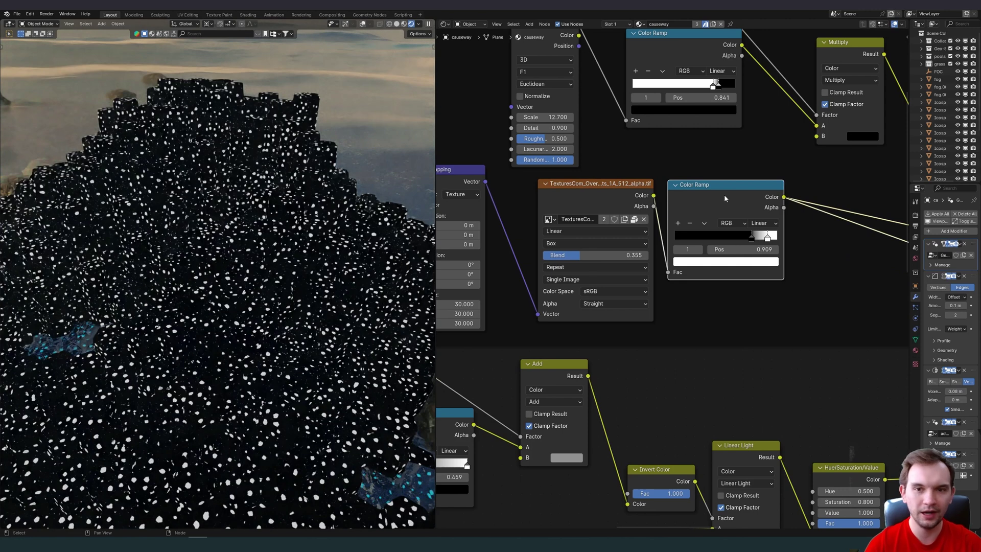
pyautogui.moveTo(853, 50); pyautogui.dragTo(667, 106, button='middle')
pyautogui.keyDown('ctrl'); pyautogui.keyDown('shift'); pyautogui.click(667, 106); pyautogui.keyUp('shift'); pyautogui.keyUp('ctrl')
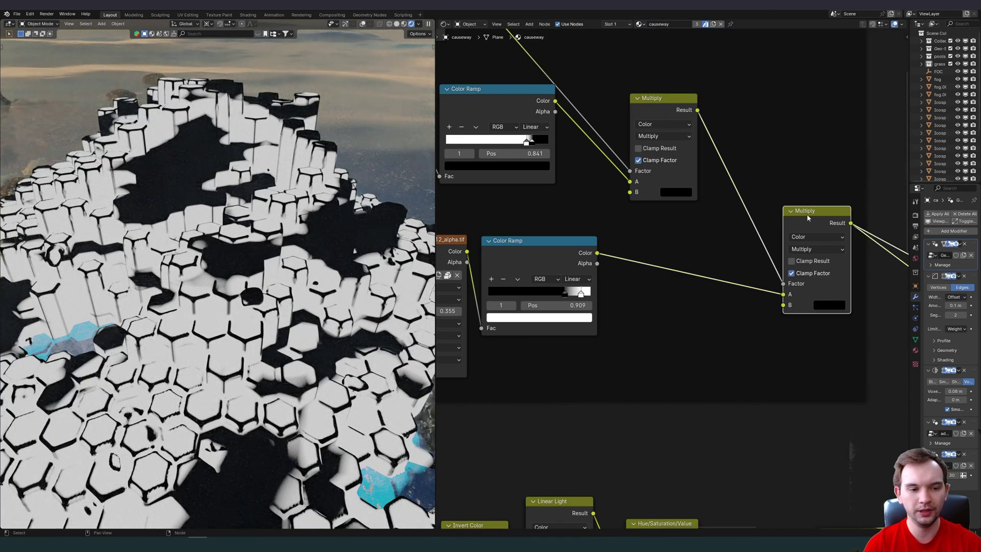
pyautogui.keyDown('ctrl'); pyautogui.keyDown('shift'); pyautogui.click(807, 213); pyautogui.keyUp('shift'); pyautogui.keyUp('ctrl')
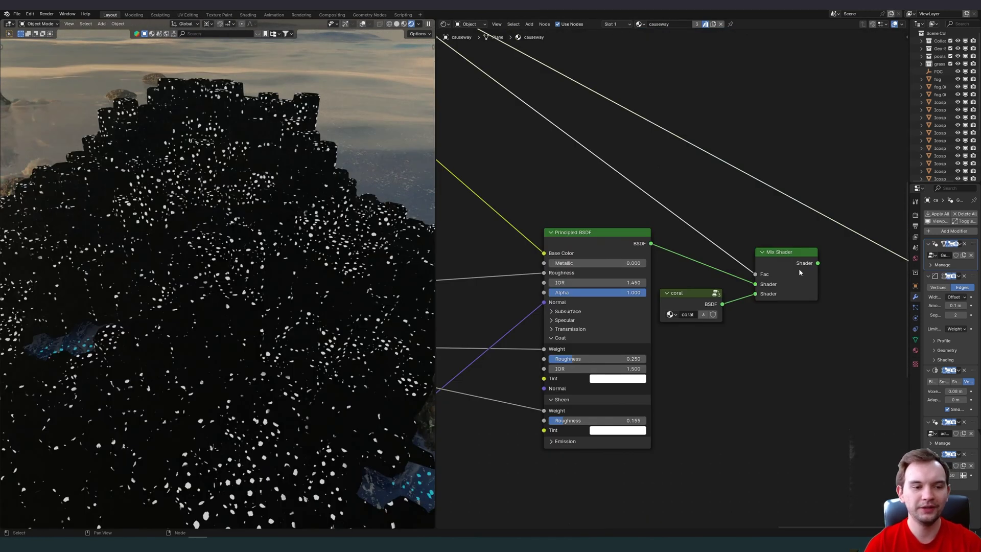
# - Nudge the Mix Shader node, then select the Principled BSDF and the coral shader group
pyautogui.moveTo(799, 272); pyautogui.dragTo(806, 260)
pyautogui.click(615, 240)
pyautogui.click(695, 303)
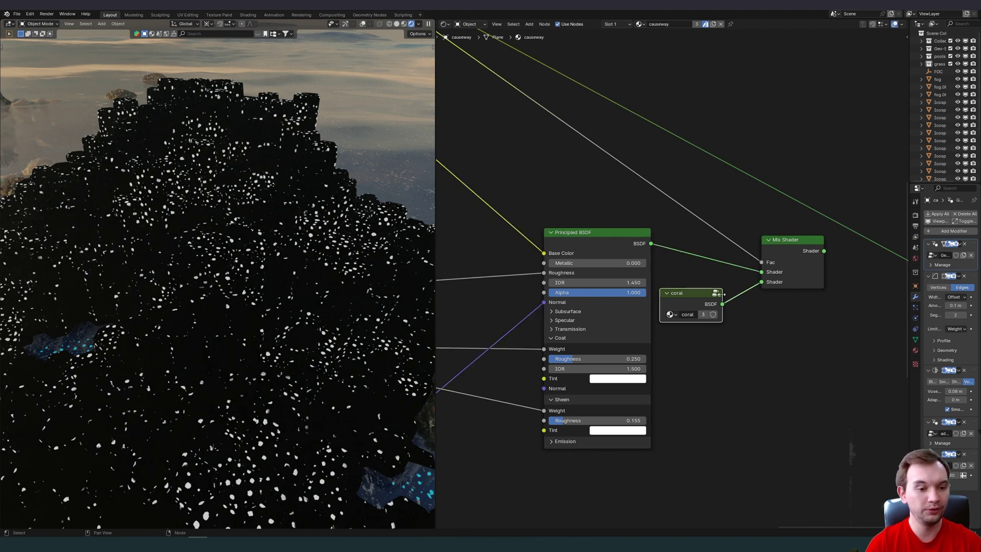
pyautogui.scroll(-3, 717, 294)
pyautogui.scroll(6, 768, 222)
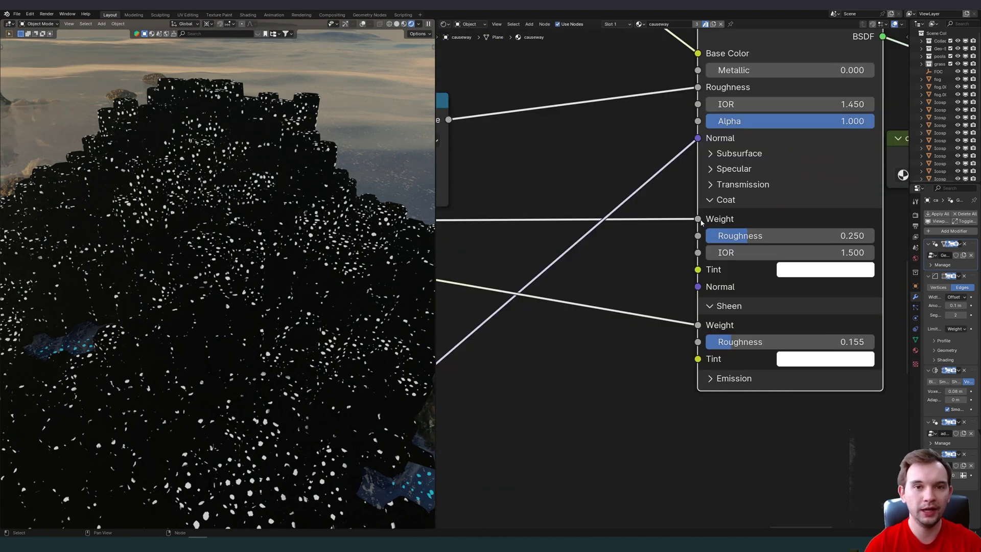
# - Keep Box projection on the Lava Flow image texture
pyautogui.scroll(-3, 628, 265)
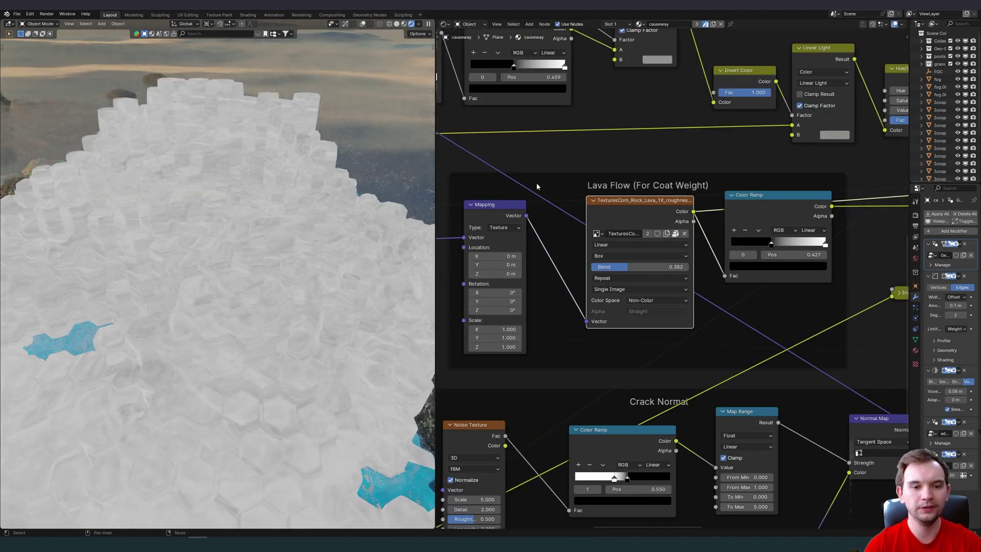
pyautogui.moveTo(532, 277); pyautogui.dragTo(631, 245, button='middle')
pyautogui.click(719, 253)
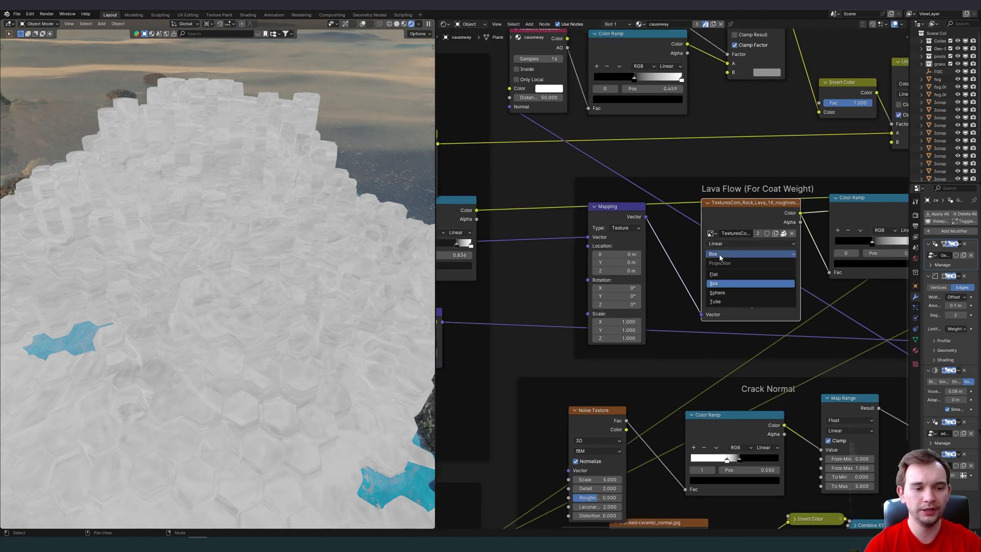
pyautogui.click(725, 274)
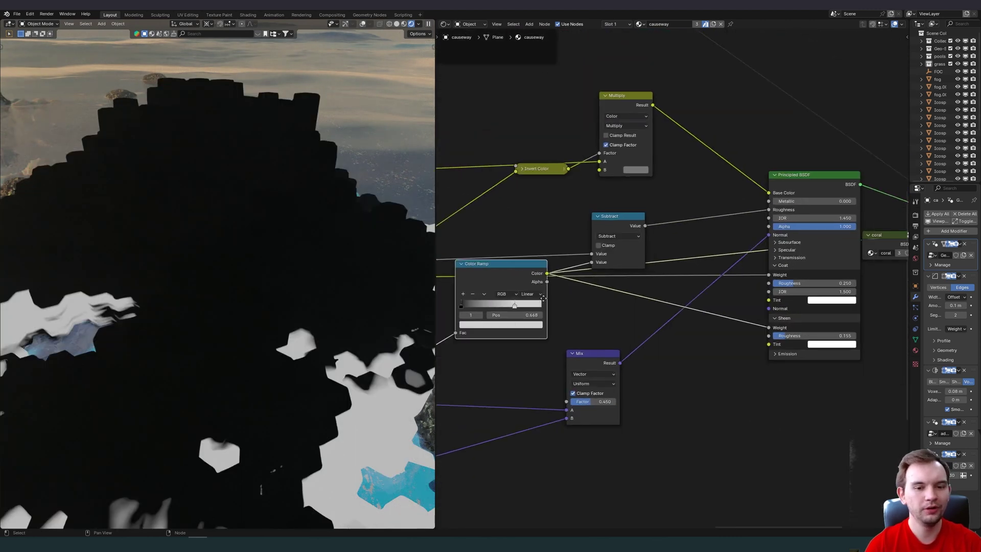
# - Change the grey value of the Wet Mask colour-ramp stop and check the rendered pillars
pyautogui.moveTo(634, 230); pyautogui.dragTo(552, 225, button='middle')
pyautogui.scroll(3, 626, 199)
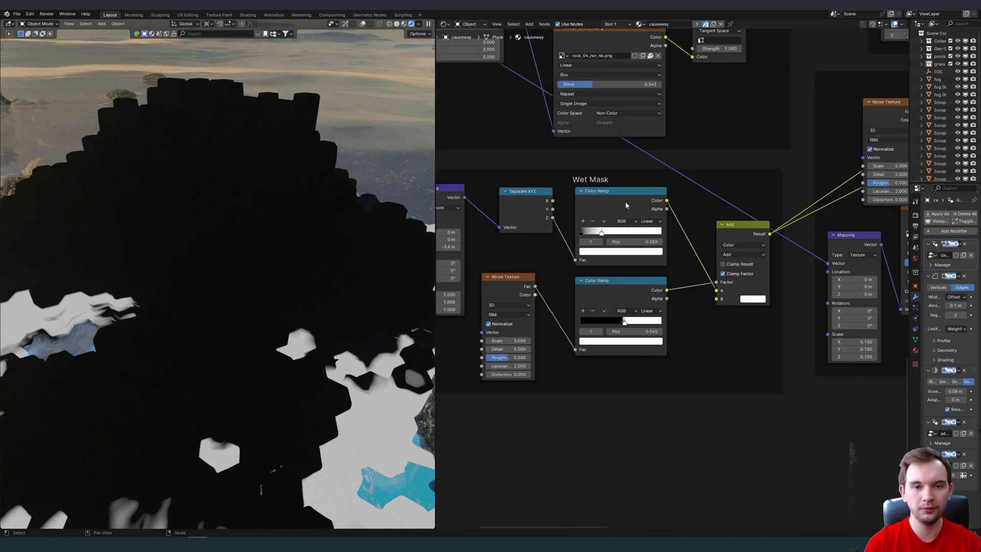
pyautogui.scroll(-2, 718, 183)
pyautogui.scroll(3, 651, 253)
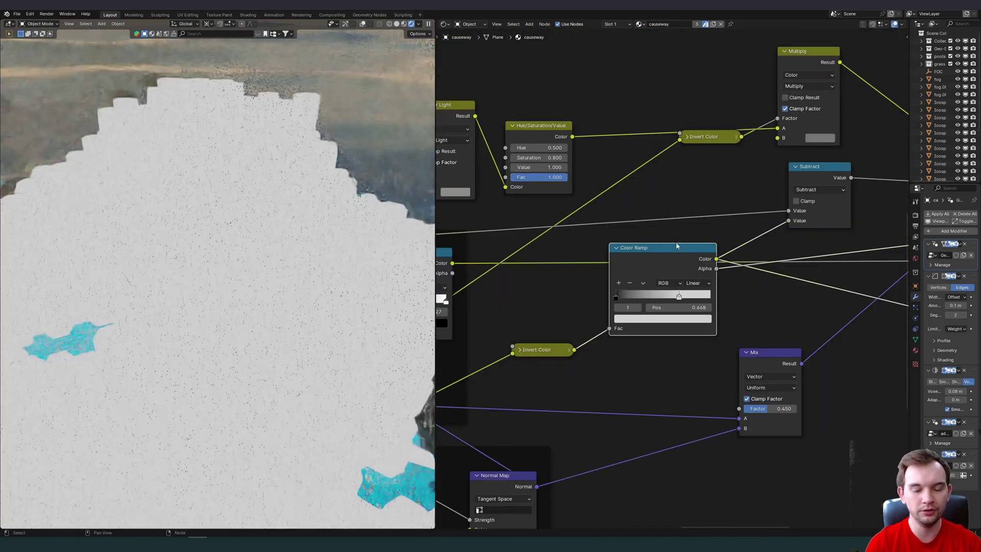
pyautogui.scroll(2, 663, 312)
pyautogui.click(663, 313)
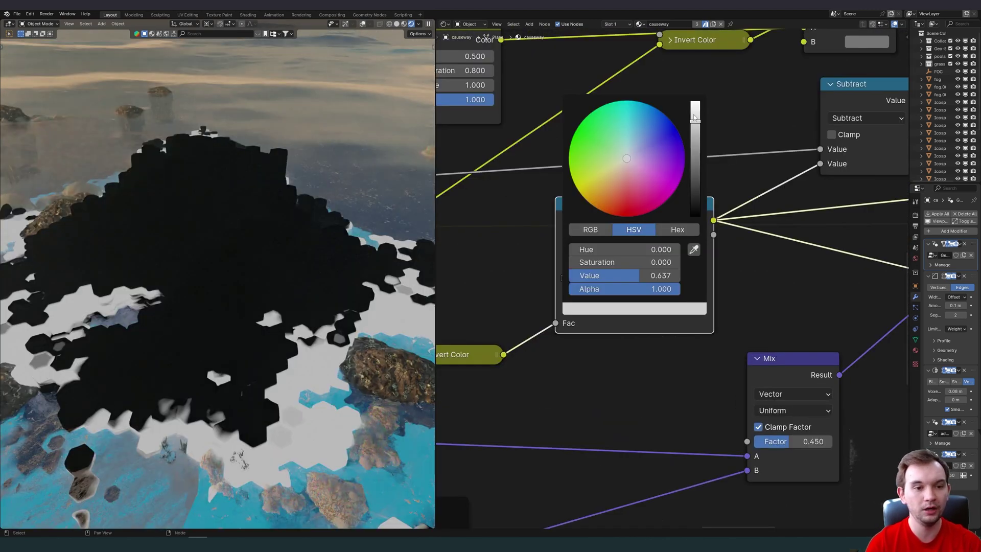
pyautogui.moveTo(693, 120); pyautogui.dragTo(522, 179, button='middle')
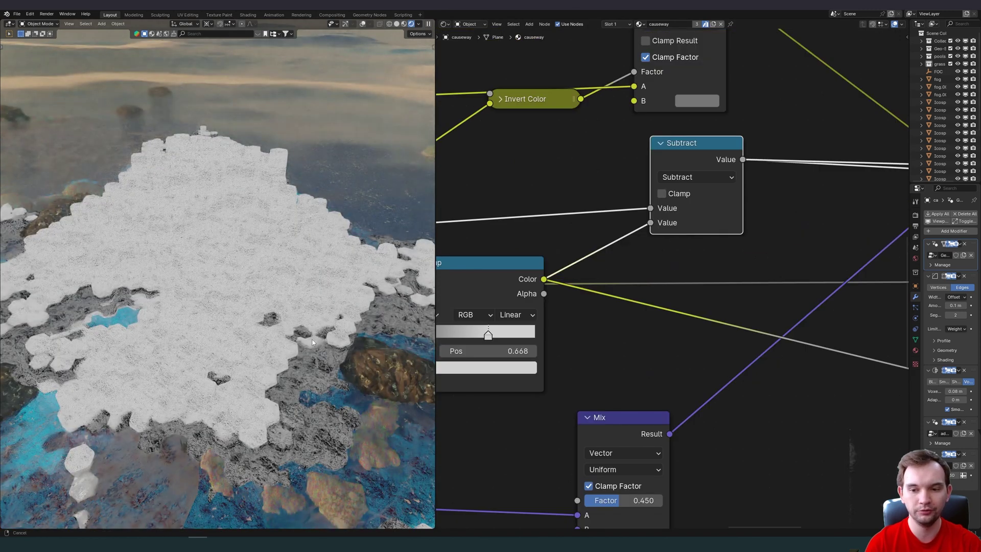
pyautogui.scroll(2, 280, 296)
pyautogui.scroll(2, 280, 296)
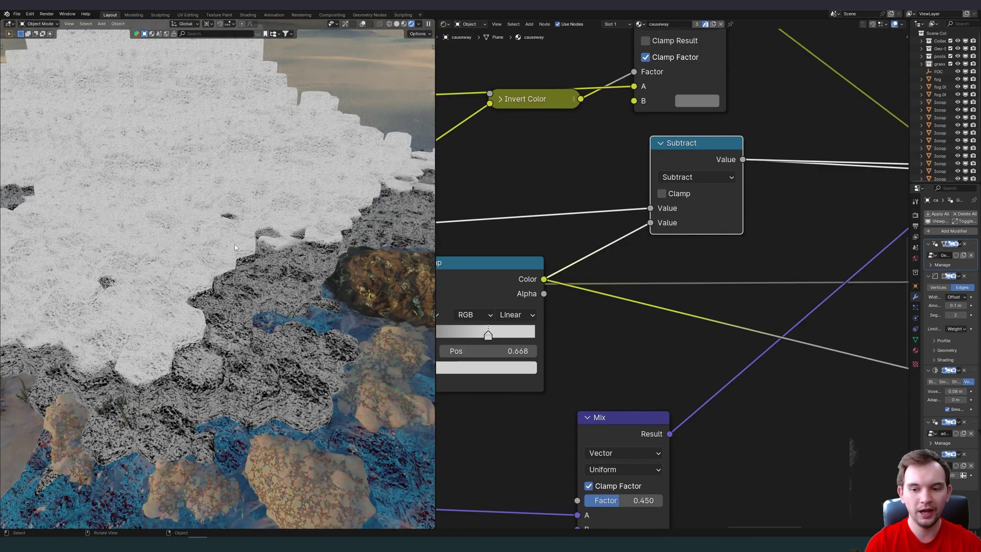
pyautogui.scroll(-3, 331, 253)
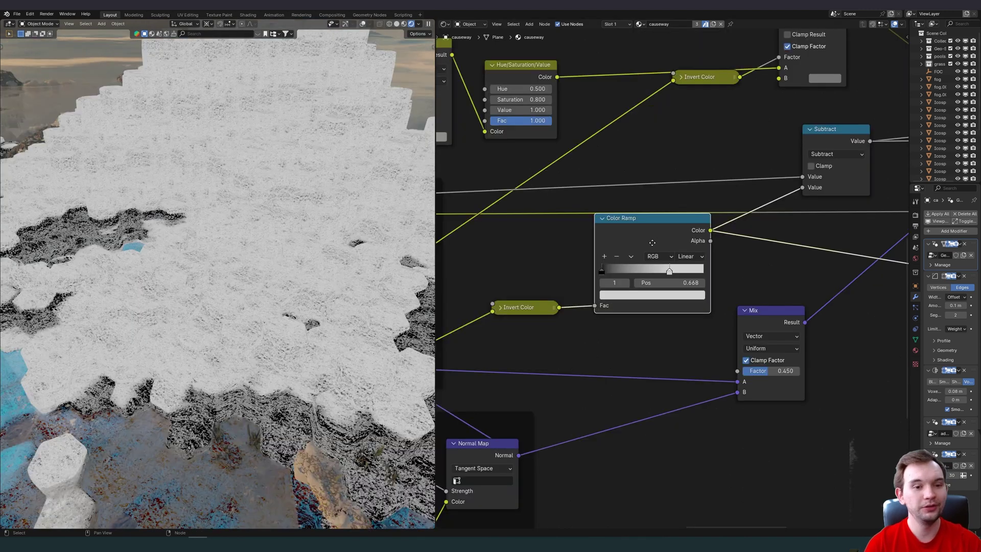
pyautogui.moveTo(844, 281); pyautogui.dragTo(602, 267, button='middle')
pyautogui.scroll(2, 512, 273)
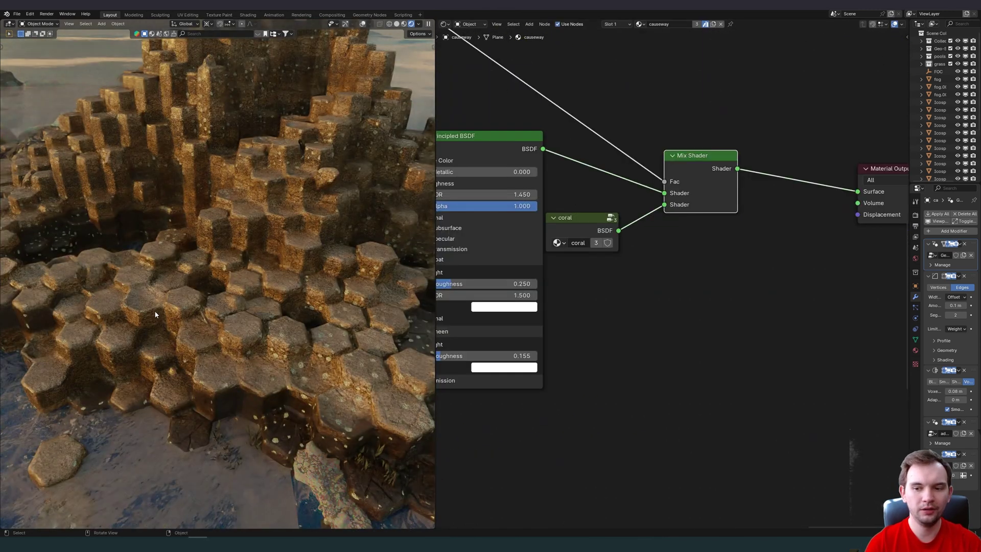
pyautogui.moveTo(266, 240); pyautogui.dragTo(244, 252, button='middle')
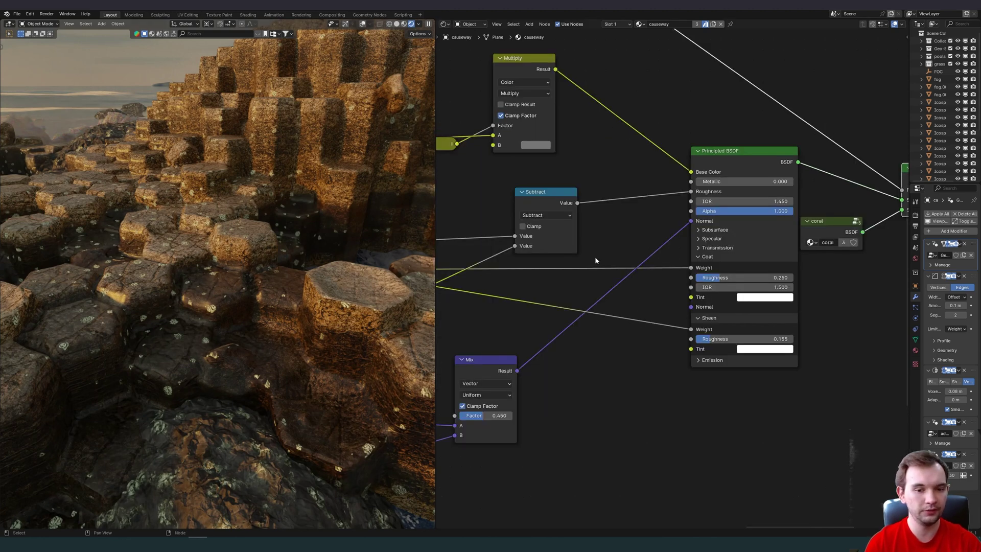
# - Select the Icosphere.006 boulder in the wireframe view and orbit around it
pyautogui.scroll(-4, 595, 261)
pyautogui.moveTo(759, 413); pyautogui.dragTo(728, 366, button='middle')
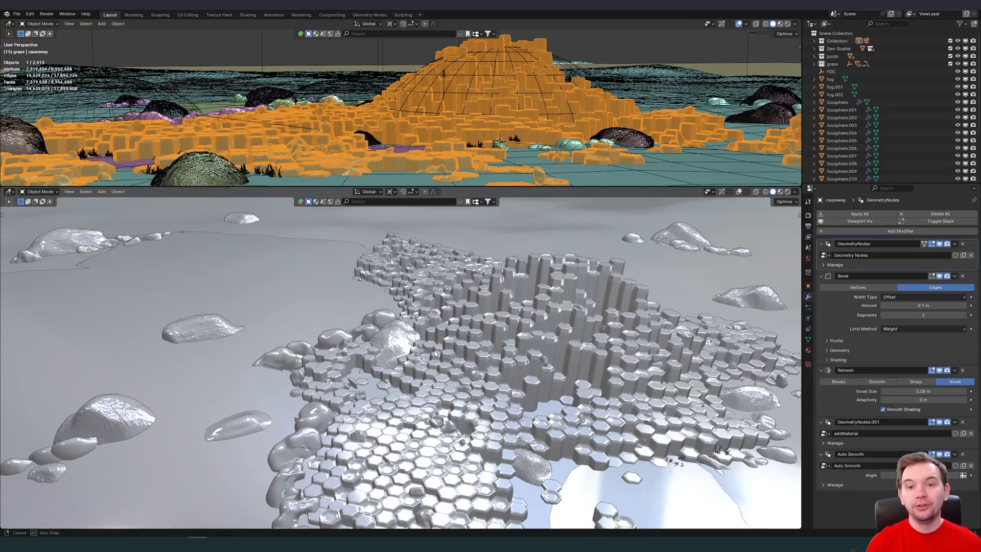
pyautogui.moveTo(562, 368); pyautogui.dragTo(586, 376, button='middle')
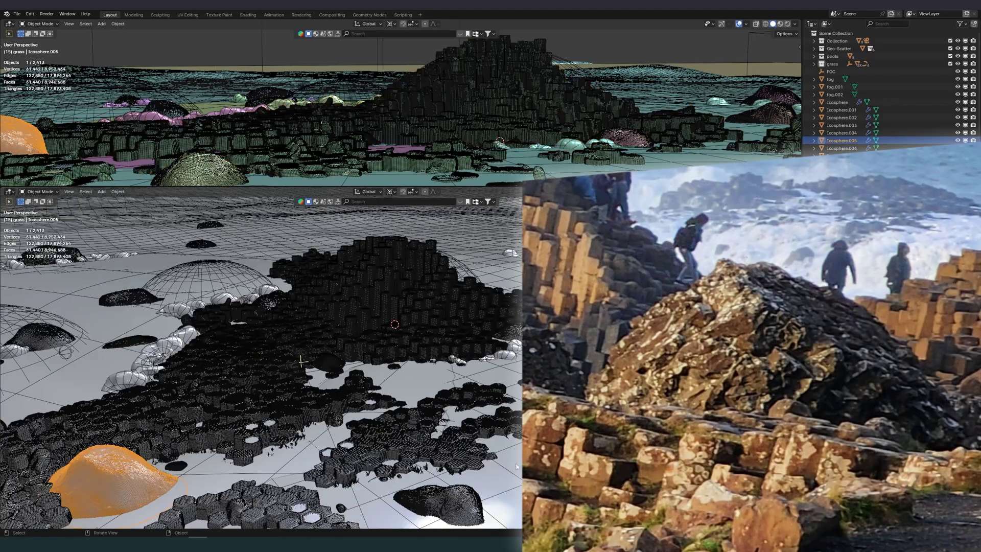
pyautogui.click(440, 503)
pyautogui.moveTo(440, 504); pyautogui.dragTo(402, 299, button='middle')
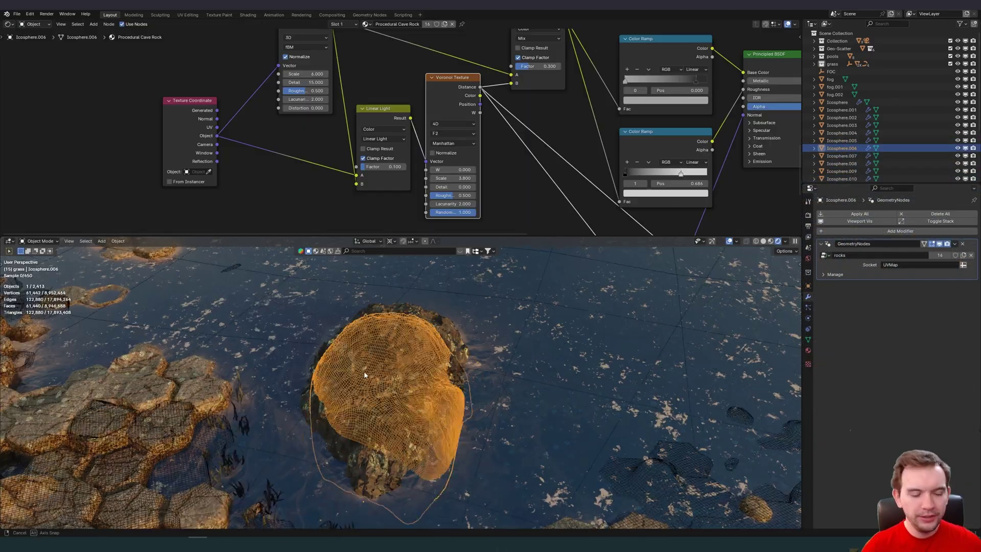
pyautogui.scroll(-5, 364, 371)
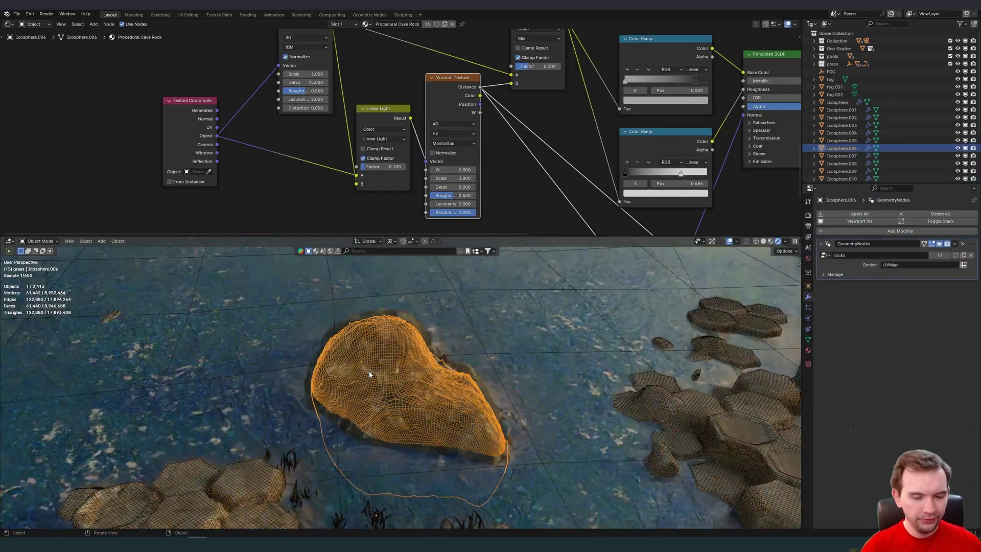
pyautogui.scroll(7, 372, 374)
pyautogui.moveTo(596, 376); pyautogui.dragTo(368, 385, button='middle')
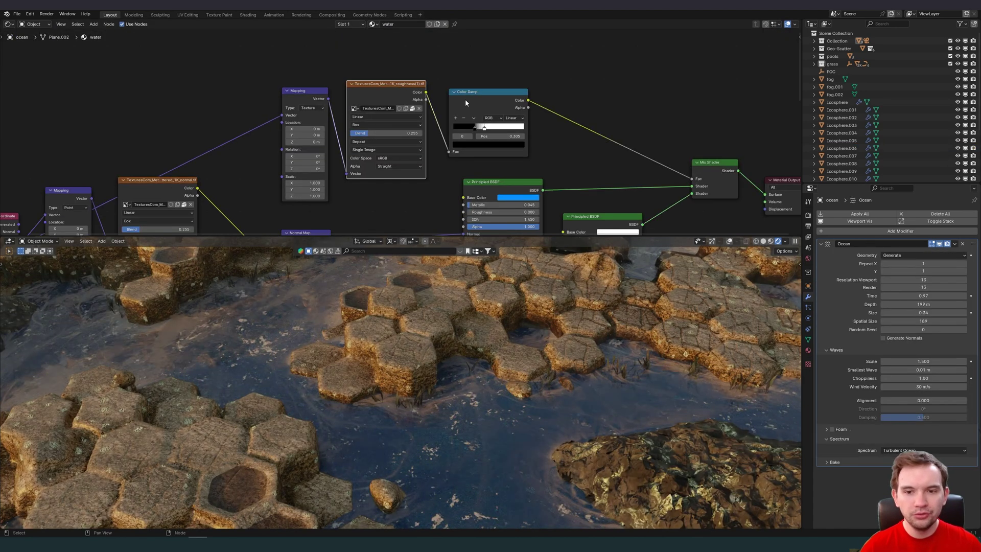
pyautogui.click(371, 85)
pyautogui.keyDown('ctrl'); pyautogui.keyDown('shift'); pyautogui.click(371, 86); pyautogui.keyUp('shift'); pyautogui.keyUp('ctrl')
pyautogui.moveTo(480, 96); pyautogui.dragTo(424, 65, button='middle')
pyautogui.keyDown('ctrl'); pyautogui.keyDown('shift'); pyautogui.click(425, 64); pyautogui.keyUp('shift'); pyautogui.keyUp('ctrl')
pyautogui.scroll(1, 445, 145)
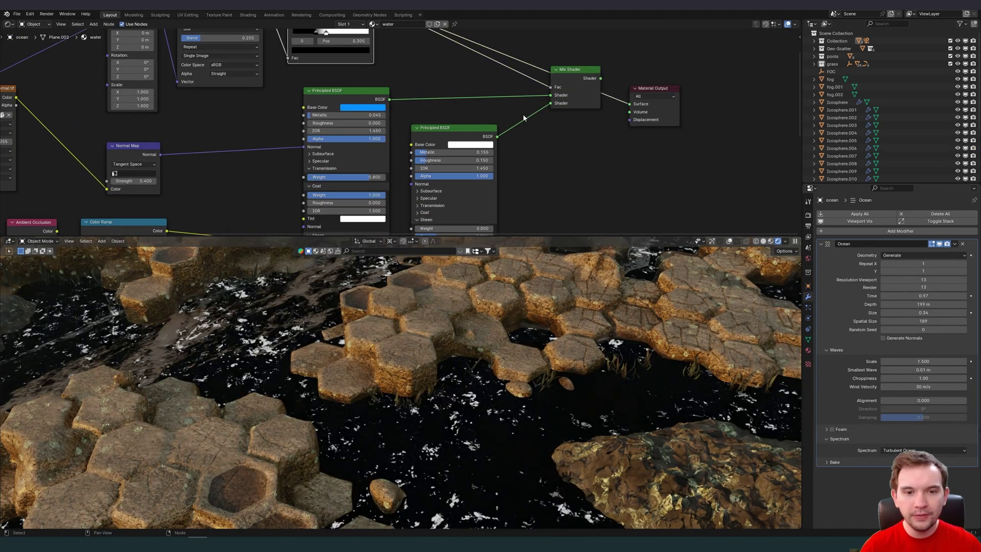
pyautogui.keyDown('ctrl'); pyautogui.keyDown('shift'); pyautogui.click(573, 84); pyautogui.keyUp('shift'); pyautogui.keyUp('ctrl')
pyautogui.moveTo(470, 428); pyautogui.dragTo(246, 352, button='middle')
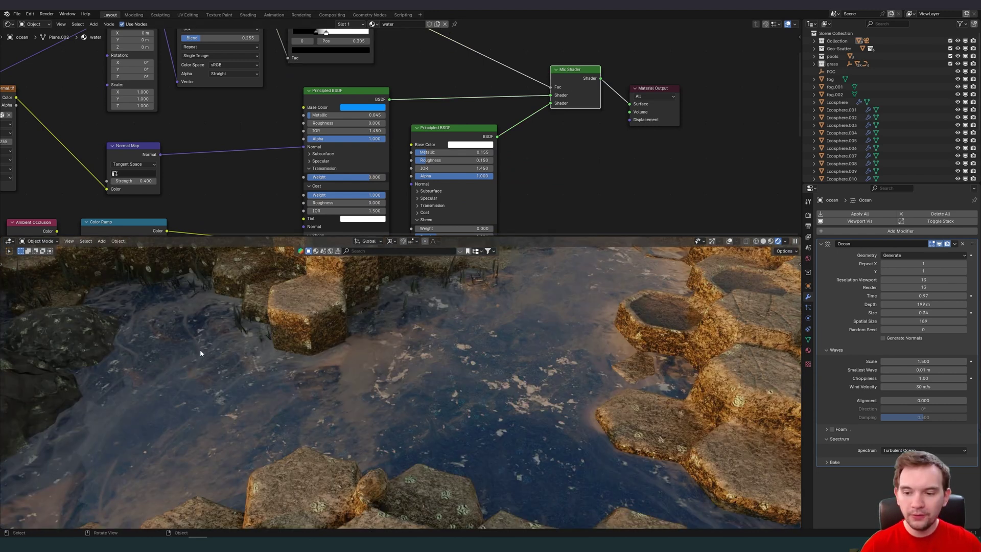
pyautogui.moveTo(337, 372); pyautogui.dragTo(240, 332, button='middle')
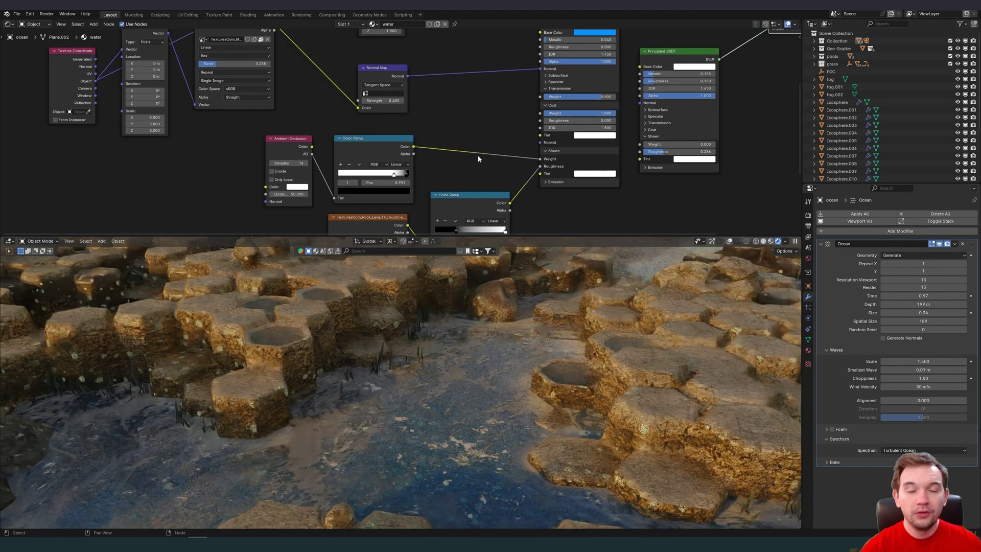
pyautogui.moveTo(725, 56); pyautogui.dragTo(668, 81, button='middle')
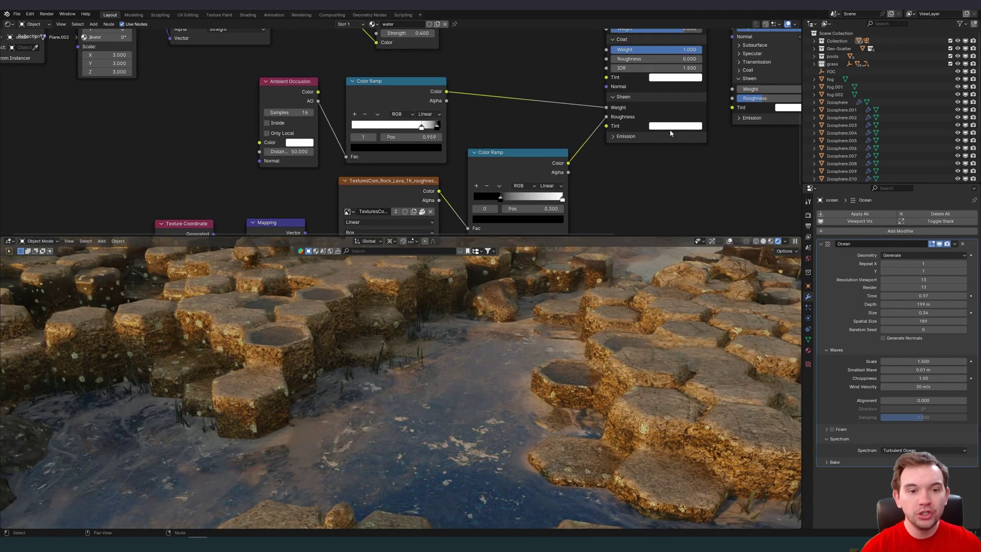
pyautogui.moveTo(649, 126); pyautogui.dragTo(592, 124, button='middle')
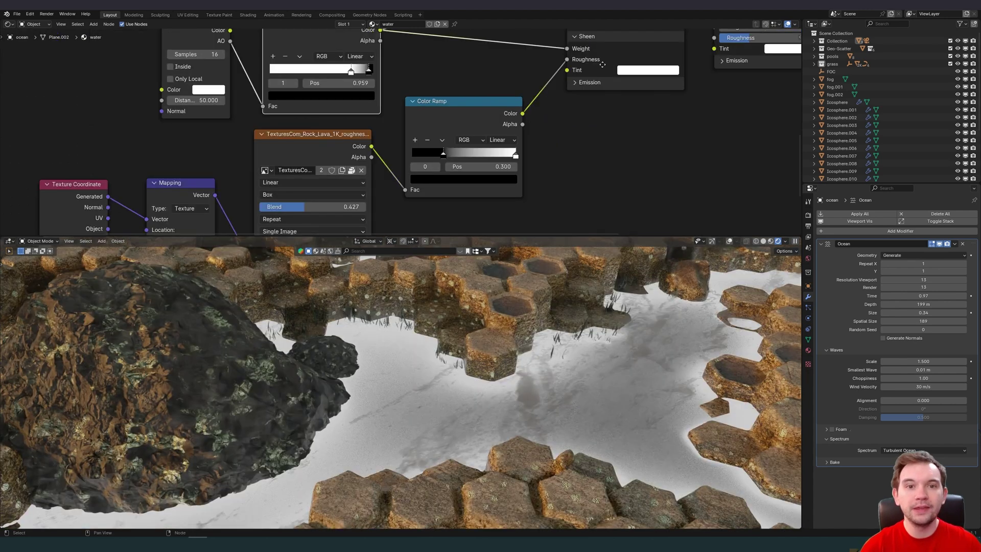
pyautogui.moveTo(602, 64); pyautogui.dragTo(633, 91, button='middle')
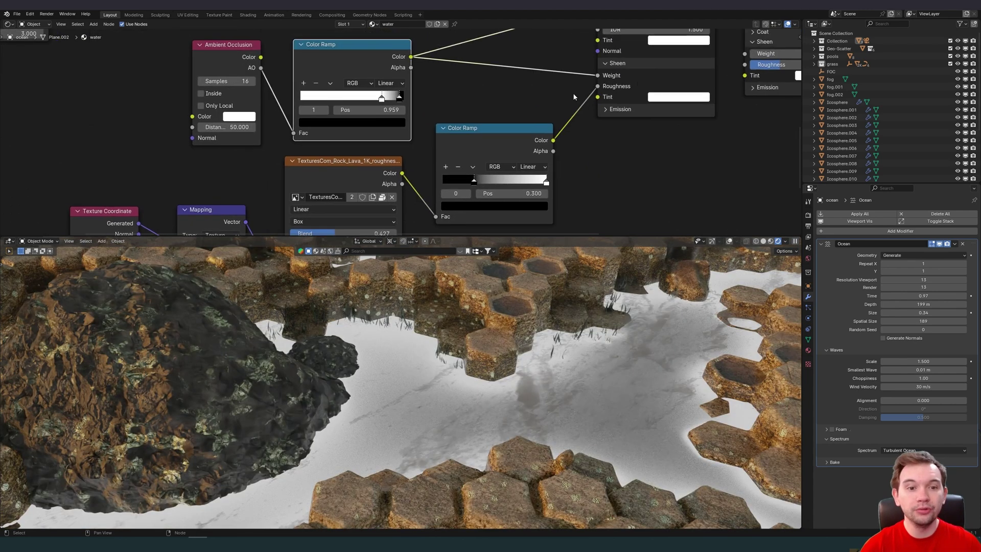
pyautogui.moveTo(333, 179); pyautogui.dragTo(480, 128, button='middle')
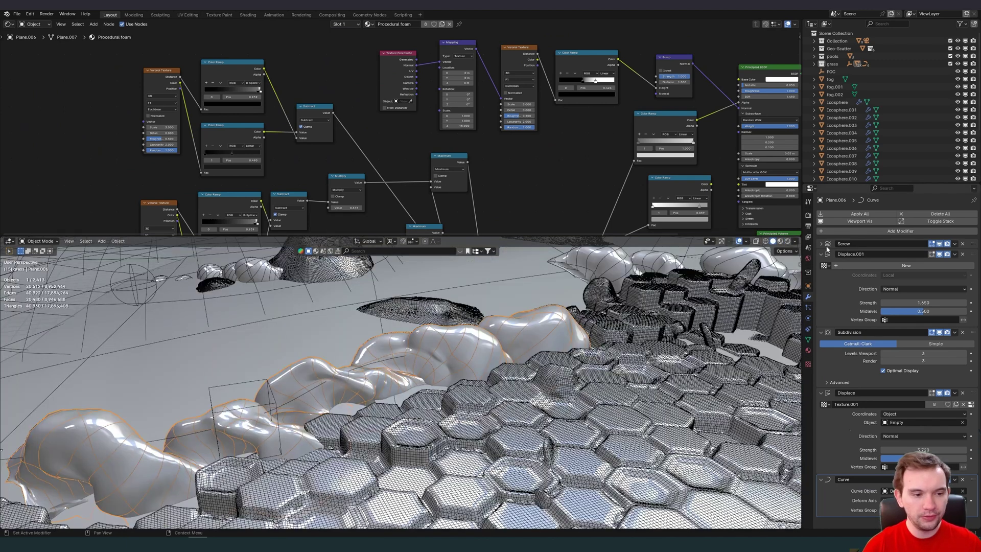
# - Expand the Screw modifier, then select the foam's Bezier curve in top-down wireframe view
pyautogui.click(823, 245)
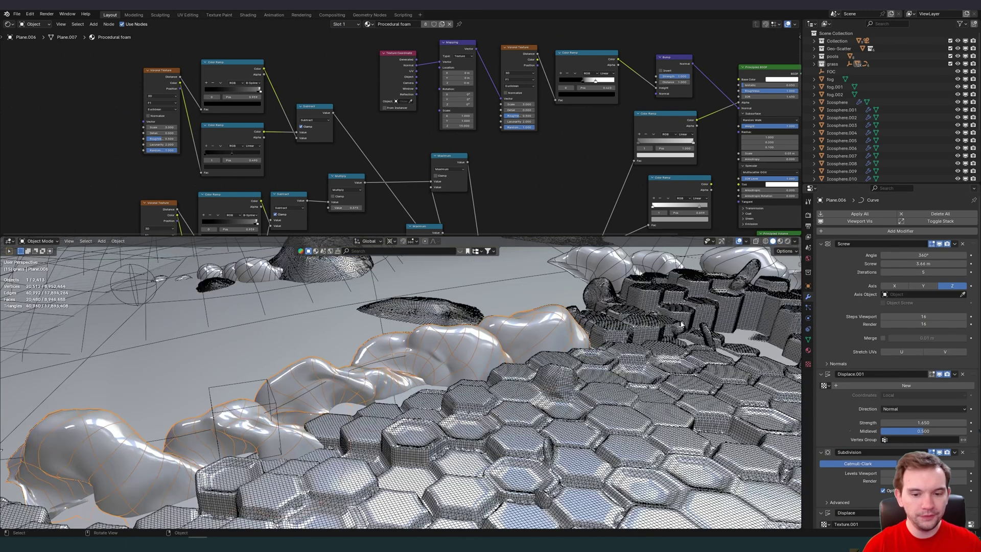
pyautogui.scroll(-5, 852, 256)
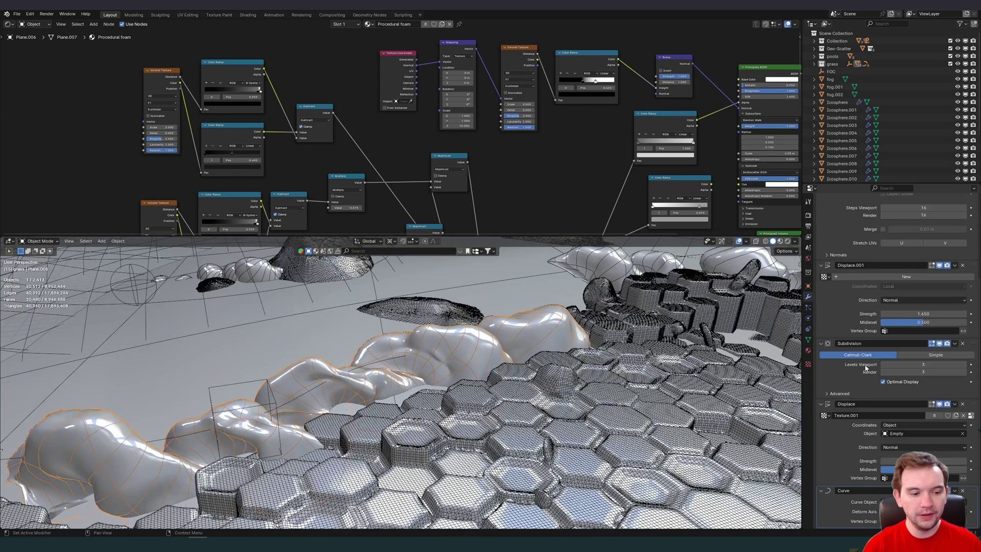
pyautogui.press('KP_7')
pyautogui.click(404, 364)
pyautogui.press('z')
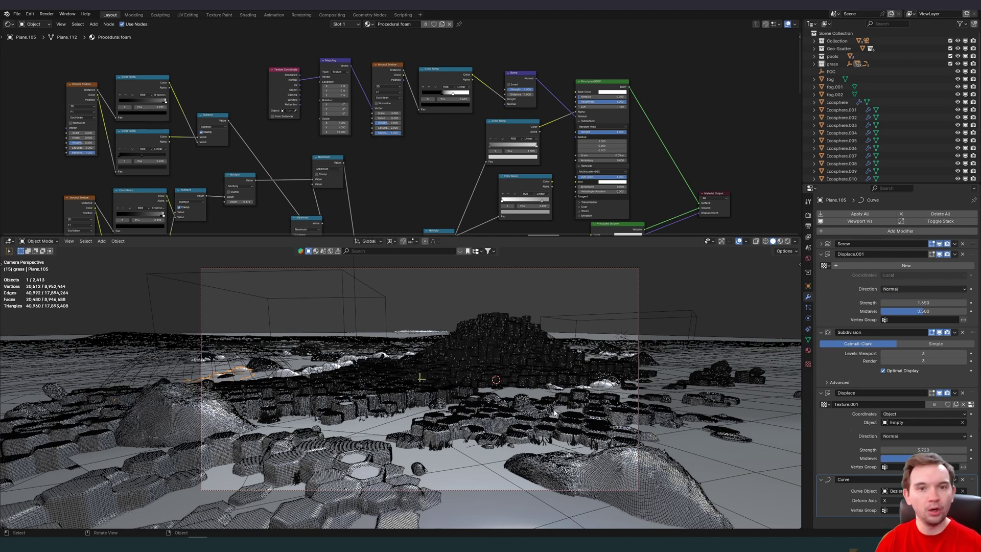
pyautogui.moveTo(554, 413); pyautogui.dragTo(555, 321, button='middle')
# - Select the fog.002 and main fog volume boxes to inspect their Principled Volume nodes
pyautogui.click(554, 320)
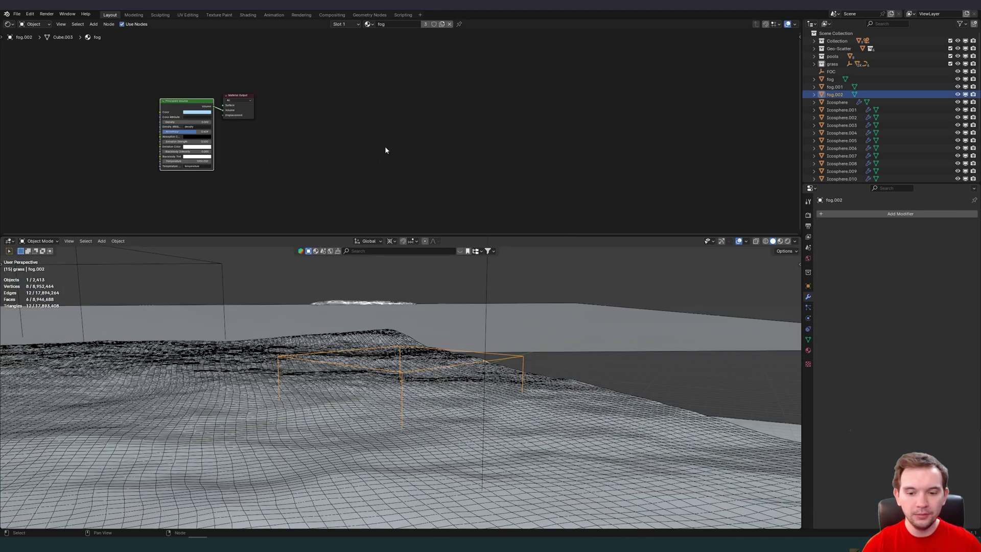
pyautogui.moveTo(385, 147); pyautogui.dragTo(636, 137, button='middle')
pyautogui.scroll(4, 636, 136)
pyautogui.press('KP_0')
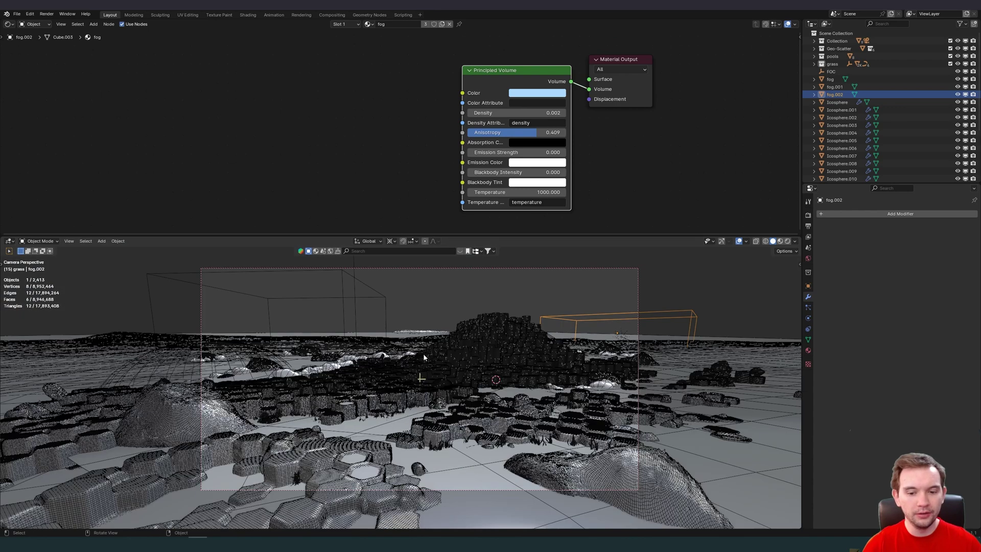
pyautogui.press('KP_7')
pyautogui.click(509, 390)
pyautogui.scroll(3, 517, 377)
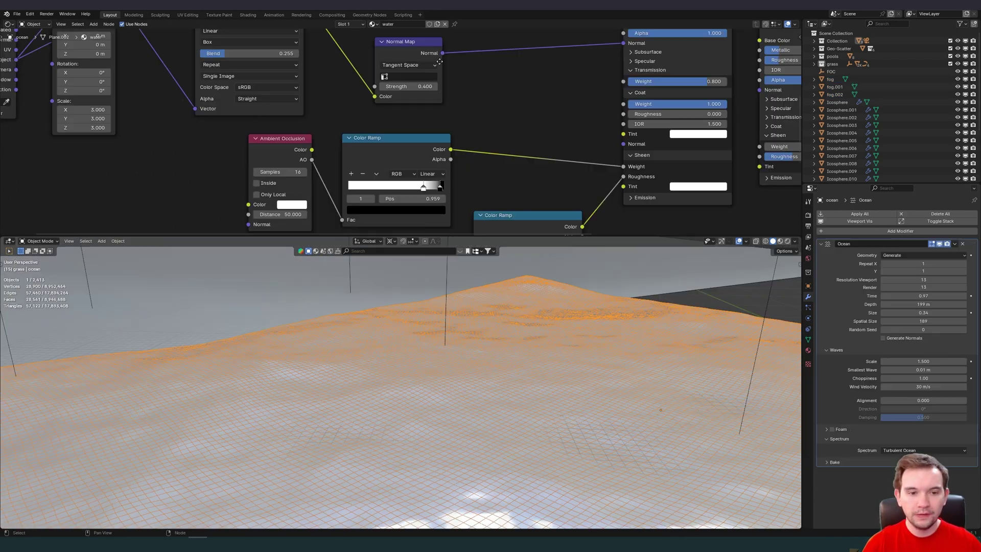
# - Move the ambient occlusion Color Ramp node up and return to the camera view of the ocean
pyautogui.moveTo(441, 61); pyautogui.dragTo(430, 32, button='middle')
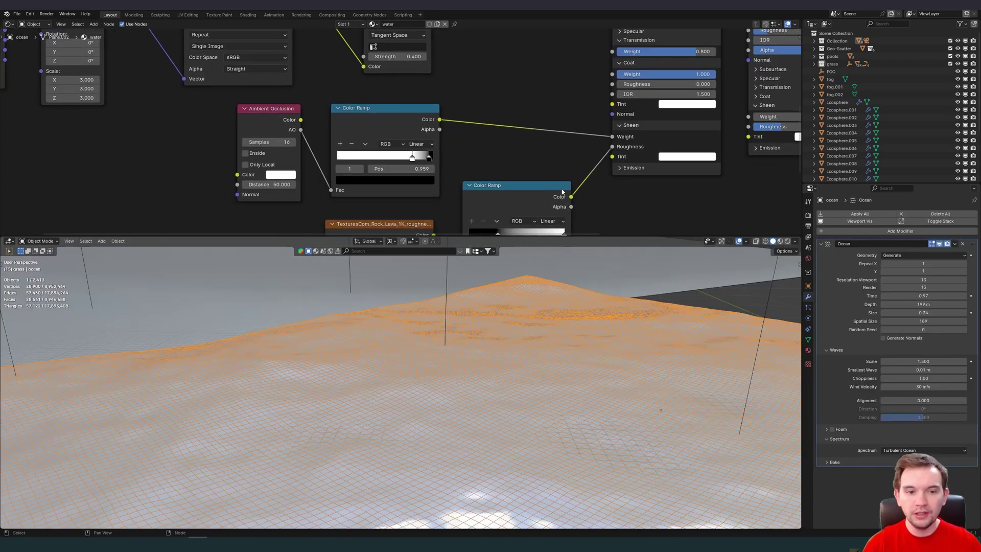
pyautogui.moveTo(588, 186); pyautogui.dragTo(608, 171, button='middle')
pyautogui.moveTo(389, 97); pyautogui.dragTo(397, 92)
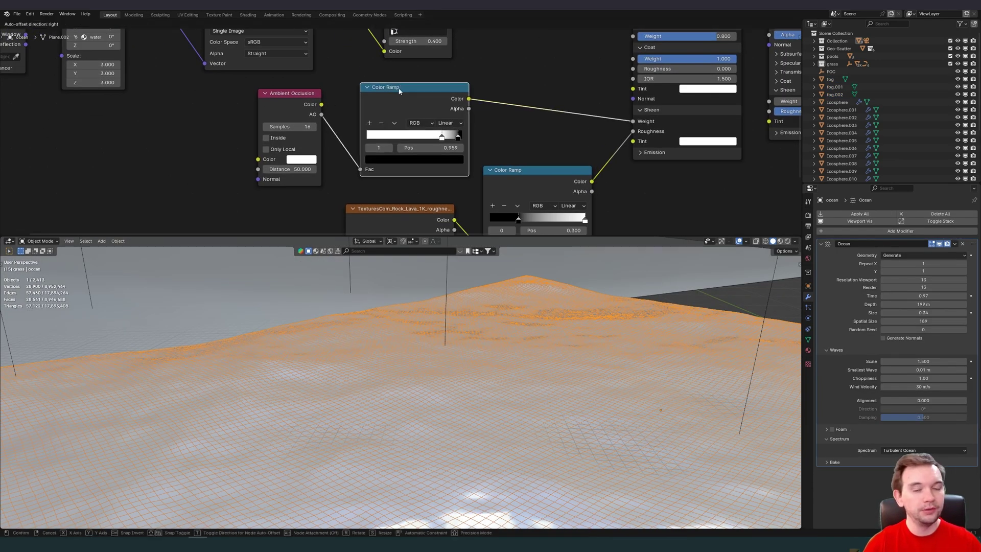
pyautogui.press('KP_0')
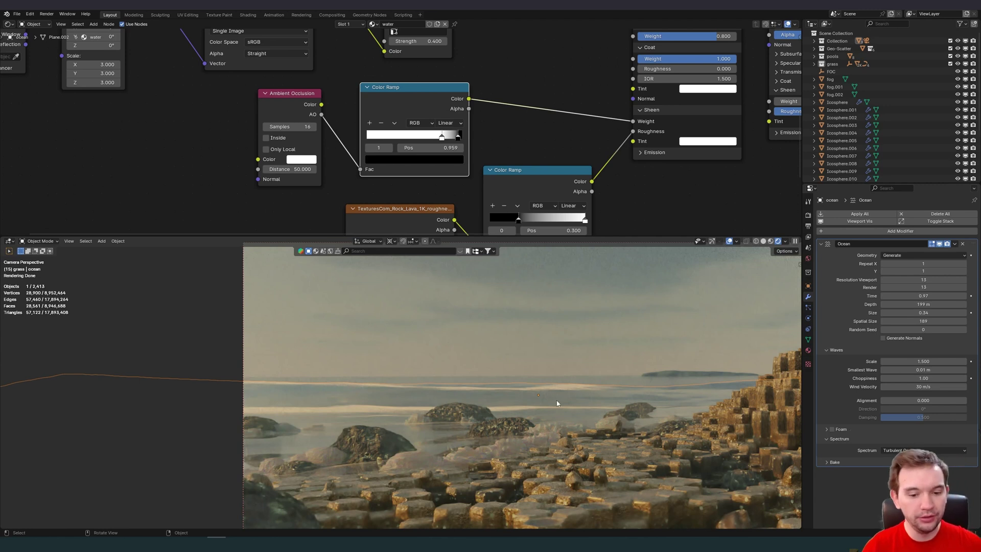
pyautogui.scroll(3, 557, 404)
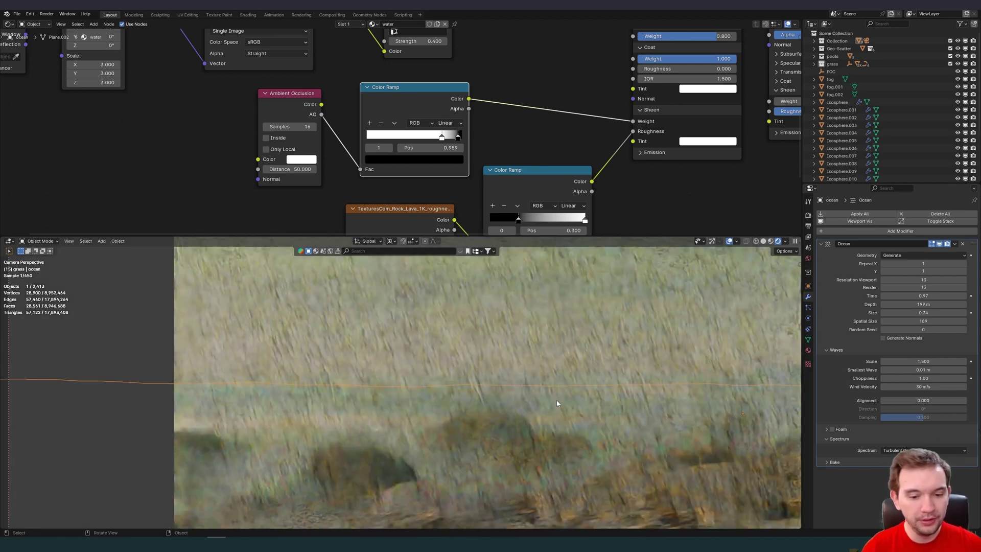
pyautogui.moveTo(610, 388); pyautogui.dragTo(528, 358, button='middle')
pyautogui.scroll(5, 531, 363)
pyautogui.press('KP_0')
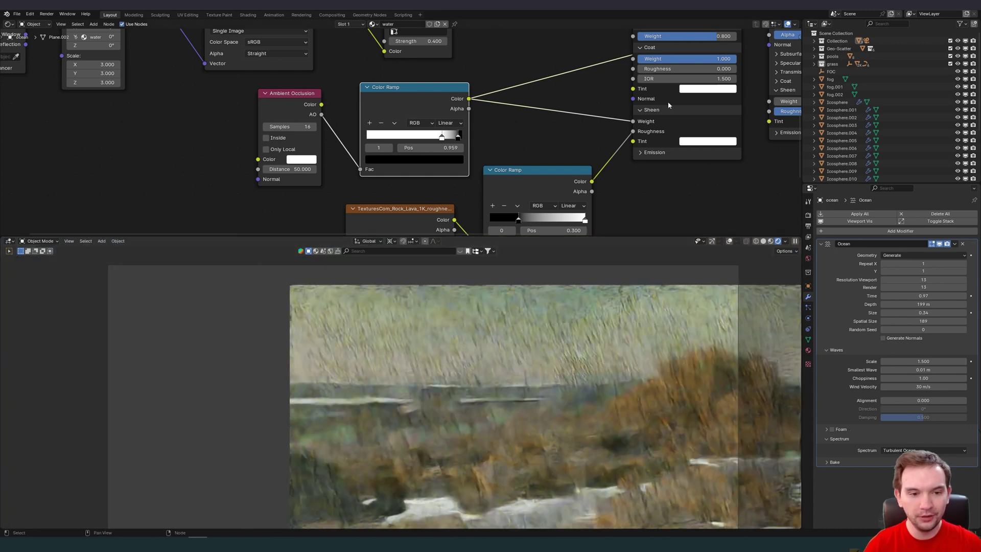
pyautogui.moveTo(787, 31); pyautogui.dragTo(396, 181, button='middle')
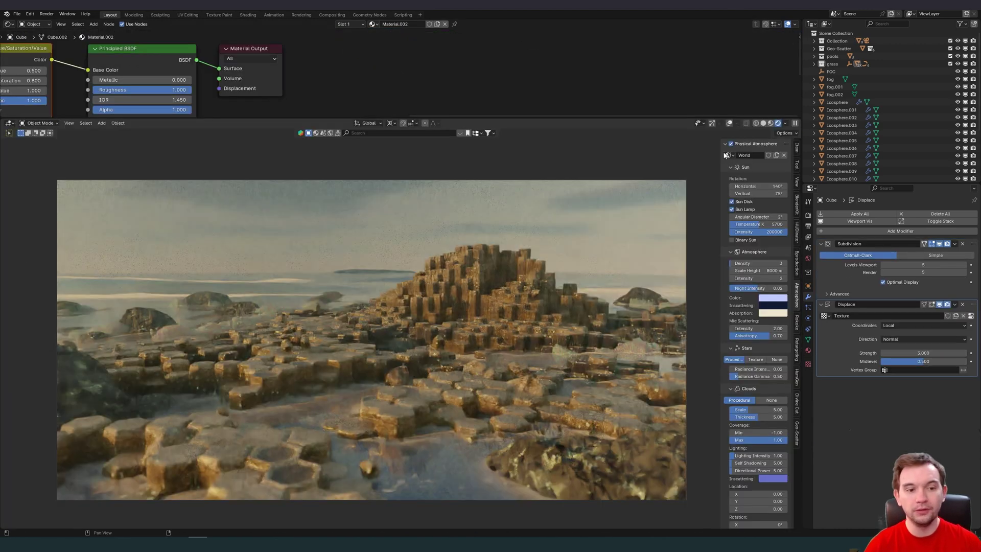
# - Widen the Physical Atmosphere panel and edit the sun's vertical rotation angle
pyautogui.moveTo(721, 152); pyautogui.dragTo(686, 153)
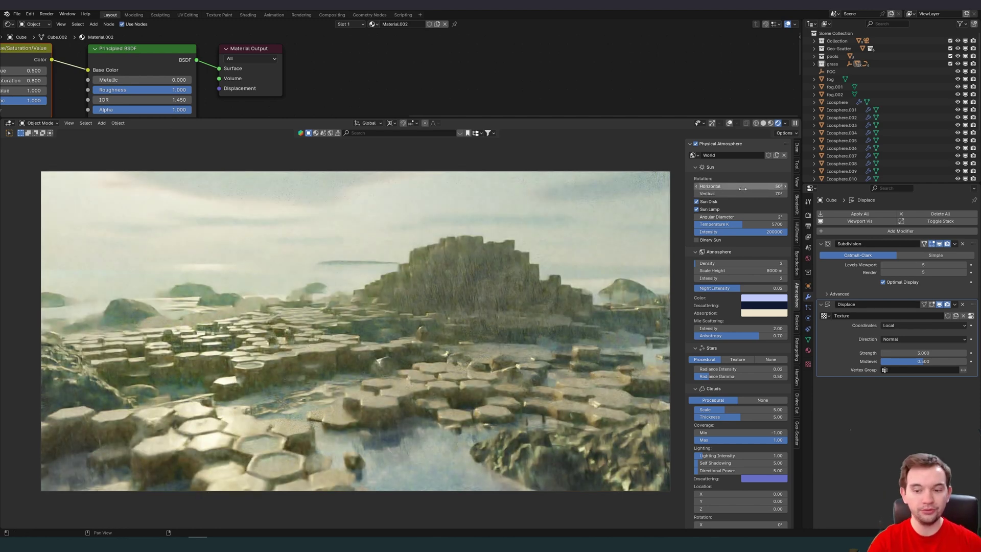
pyautogui.click(743, 194)
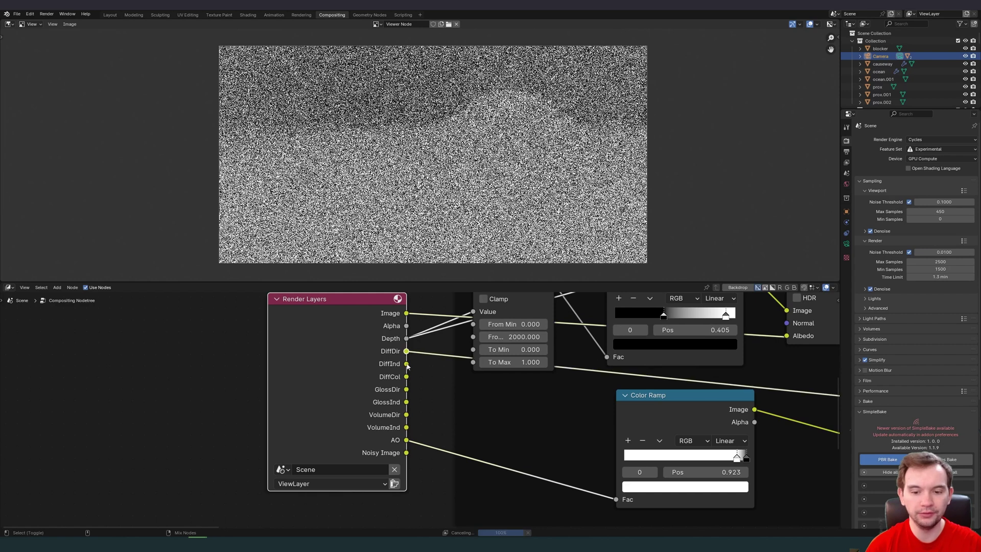
pyautogui.keyDown('ctrl'); pyautogui.keyDown('shift'); pyautogui.click(407, 366); pyautogui.keyUp('shift'); pyautogui.keyUp('ctrl')
pyautogui.scroll(1, 409, 373)
pyautogui.keyDown('ctrl'); pyautogui.keyDown('shift'); pyautogui.click(408, 377); pyautogui.keyUp('shift'); pyautogui.keyUp('ctrl')
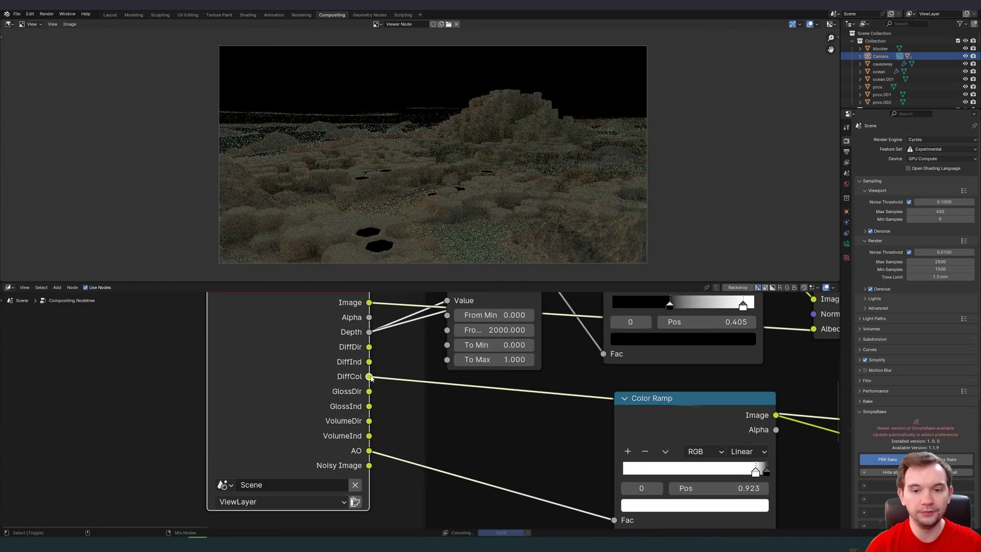
pyautogui.keyDown('ctrl'); pyautogui.keyDown('shift'); pyautogui.click(410, 389); pyautogui.keyUp('shift'); pyautogui.keyUp('ctrl')
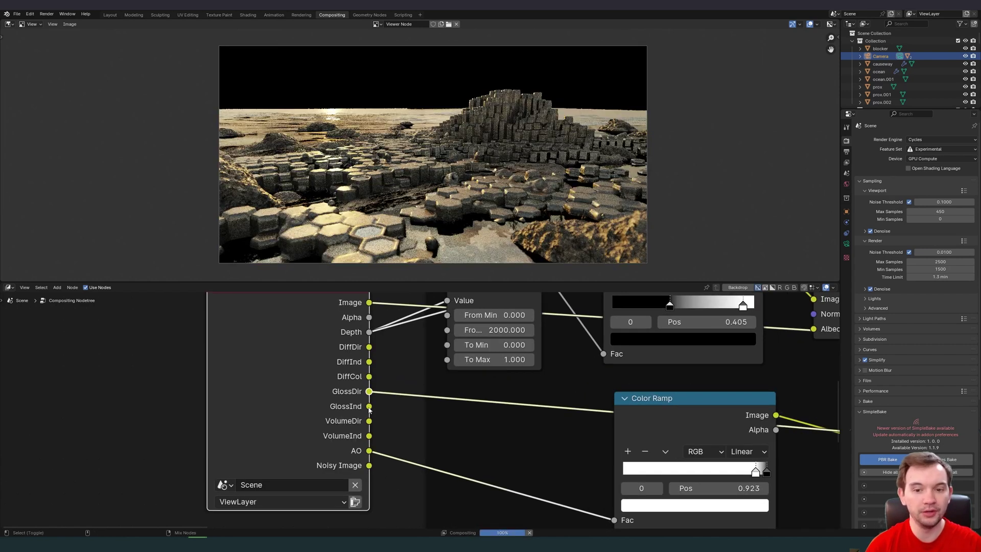
pyautogui.keyDown('ctrl'); pyautogui.keyDown('shift'); pyautogui.click(369, 409); pyautogui.keyUp('shift'); pyautogui.keyUp('ctrl')
pyautogui.moveTo(673, 508); pyautogui.dragTo(520, 453, button='middle')
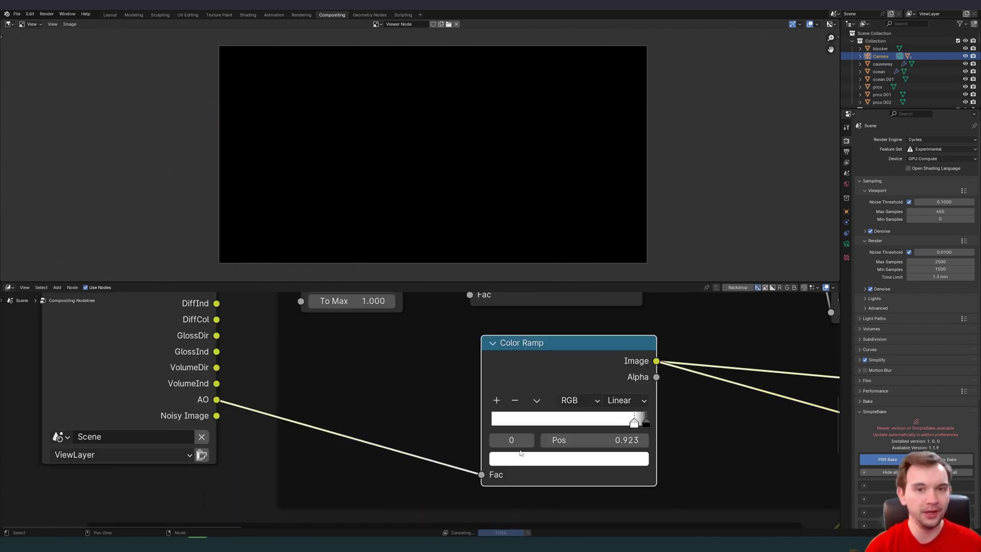
pyautogui.scroll(-4, 521, 453)
pyautogui.scroll(2, 364, 396)
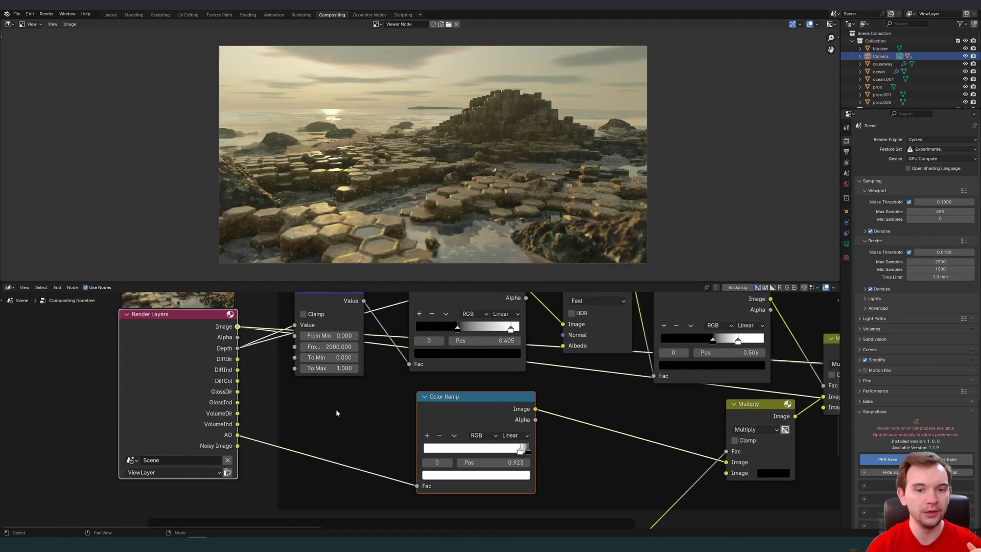
pyautogui.keyDown('ctrl'); pyautogui.keyDown('shift'); pyautogui.click(445, 406); pyautogui.keyUp('shift'); pyautogui.keyUp('ctrl')
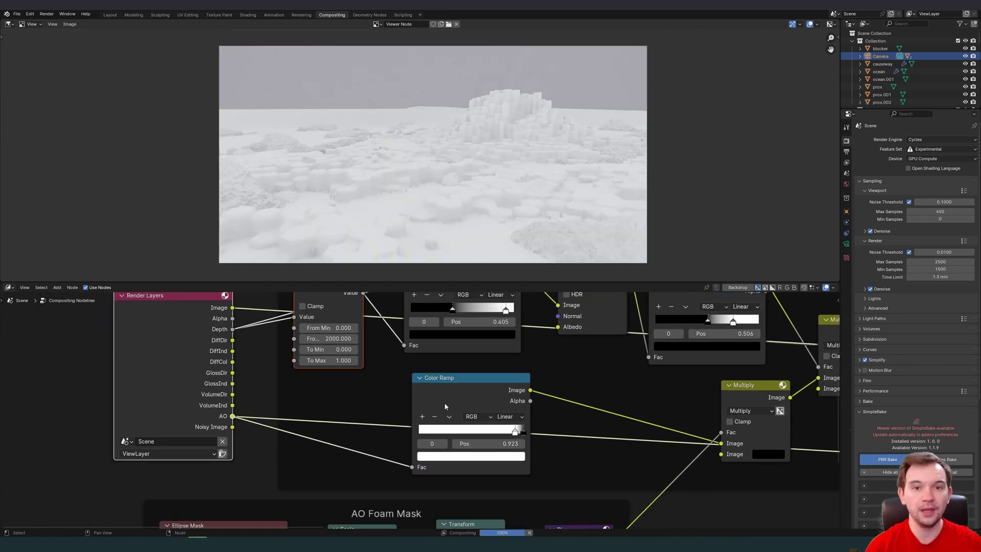
pyautogui.scroll(1, 461, 385)
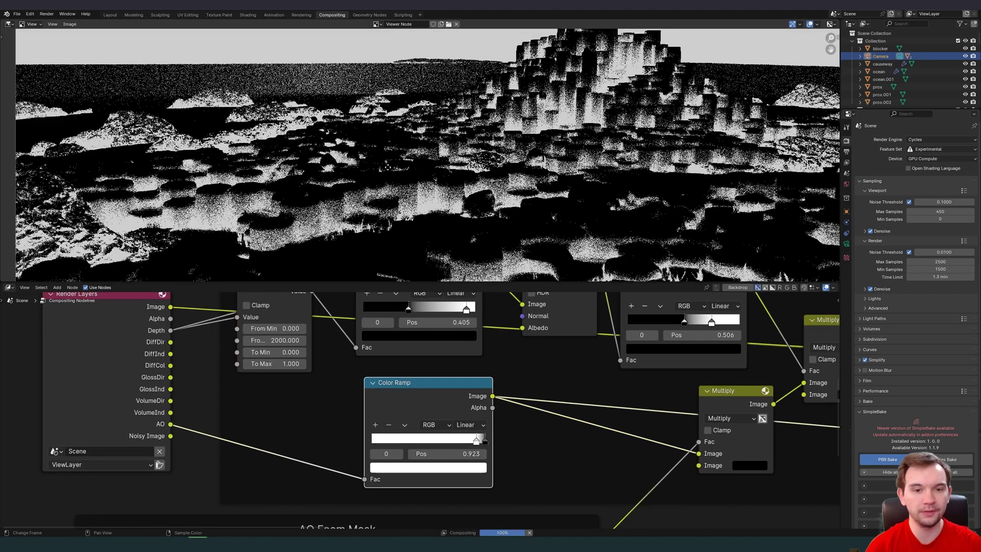
pyautogui.scroll(1, 382, 228)
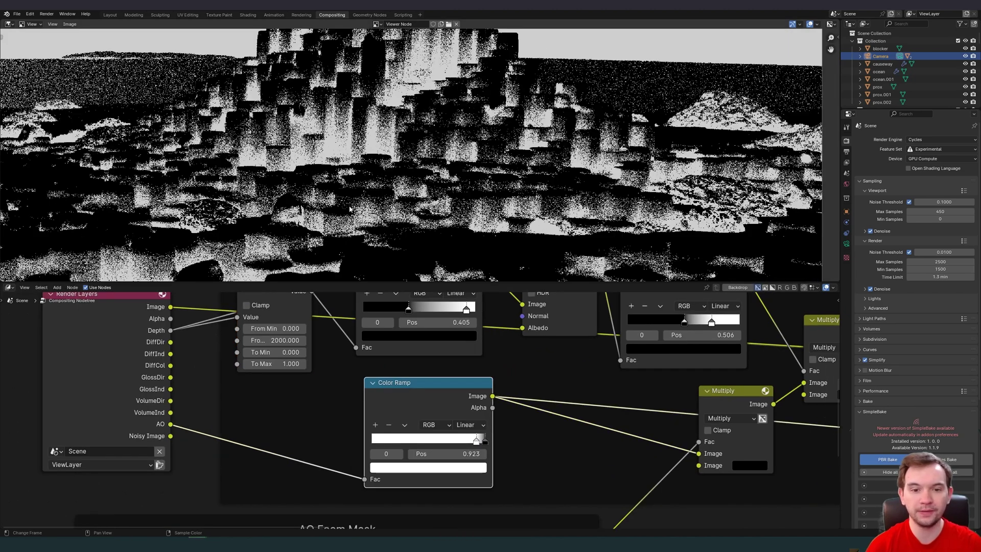
pyautogui.scroll(-1, 381, 227)
pyautogui.moveTo(381, 227); pyautogui.dragTo(544, 153, button='middle')
pyautogui.scroll(-2, 606, 149)
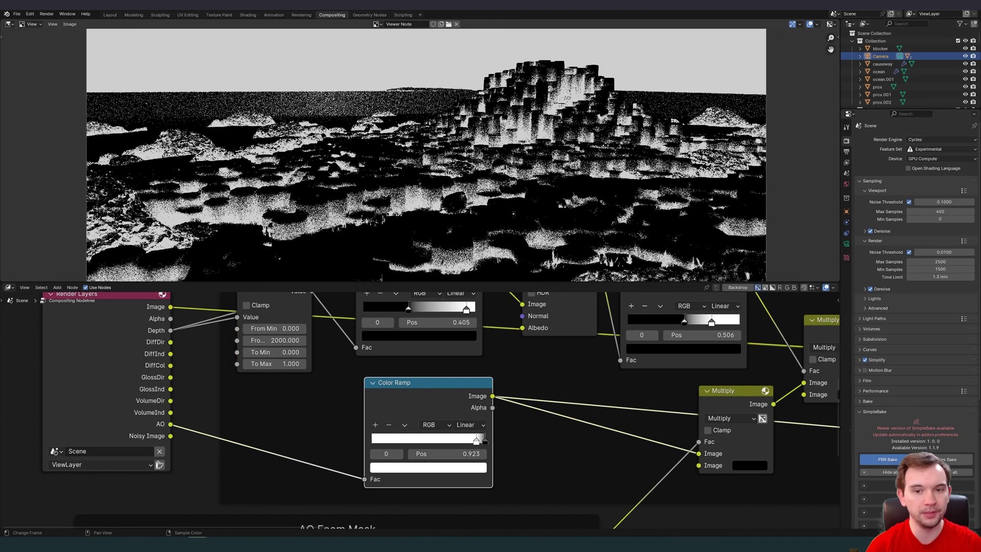
pyautogui.scroll(1, 606, 148)
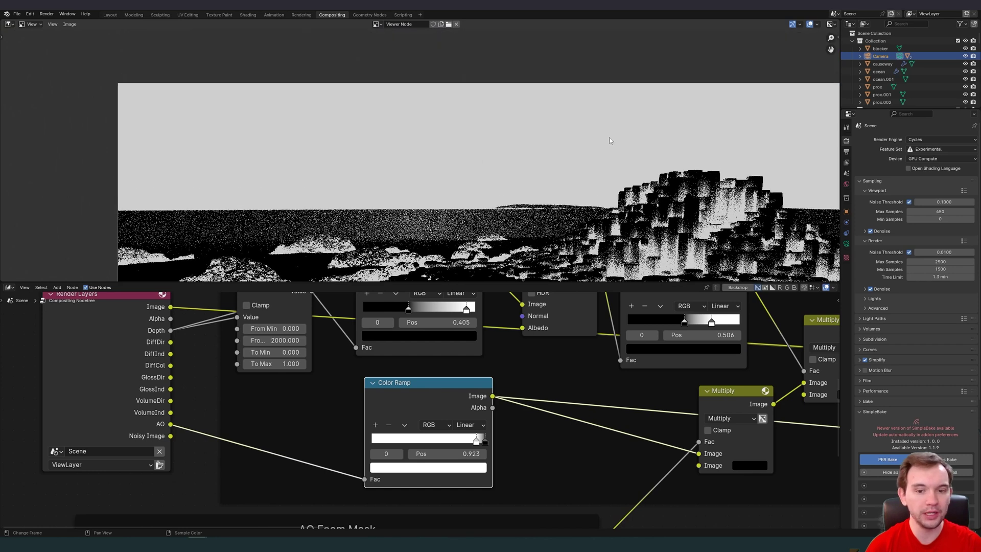
pyautogui.scroll(-1, 608, 141)
pyautogui.scroll(-1, 608, 141)
pyautogui.moveTo(288, 297); pyautogui.dragTo(489, 351, button='middle')
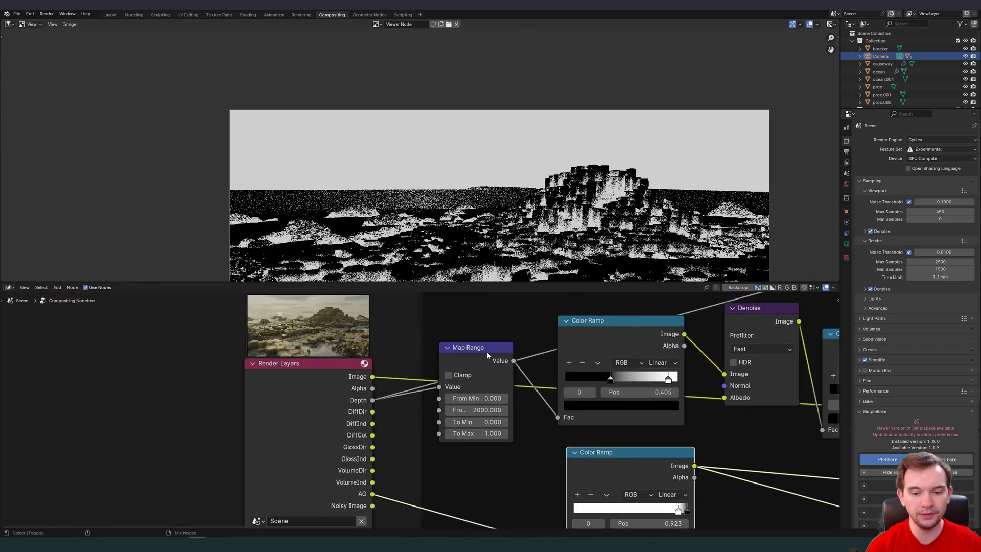
pyautogui.keyDown('ctrl'); pyautogui.keyDown('shift'); pyautogui.click(486, 352); pyautogui.keyUp('shift'); pyautogui.keyUp('ctrl')
pyautogui.keyDown('ctrl'); pyautogui.scroll(-5, 554, 345); pyautogui.keyUp('ctrl')
pyautogui.click(554, 344)
pyautogui.press('Home')
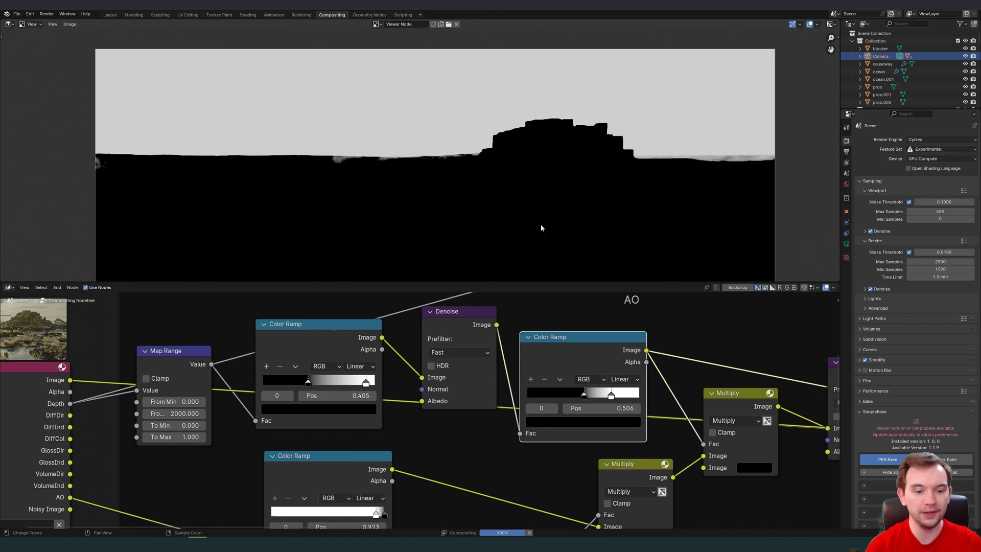
pyautogui.keyDown('shift'); pyautogui.scroll(-3, 298, 369); pyautogui.keyUp('shift')
pyautogui.keyDown('ctrl'); pyautogui.keyDown('shift'); pyautogui.click(333, 468); pyautogui.keyUp('shift'); pyautogui.keyUp('ctrl')
pyautogui.keyDown('ctrl'); pyautogui.scroll(-3, 541, 338); pyautogui.keyUp('ctrl')
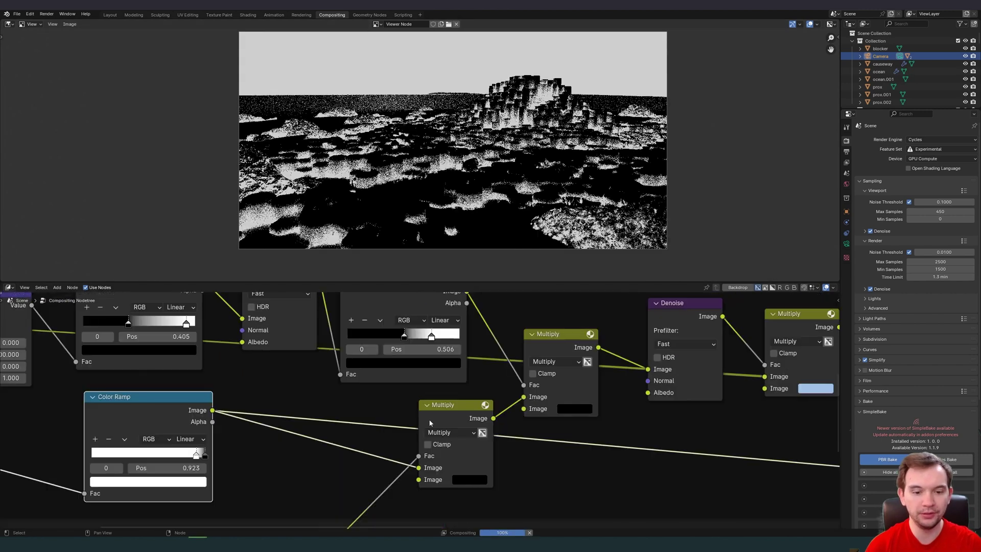
pyautogui.keyDown('ctrl'); pyautogui.keyDown('shift'); pyautogui.click(541, 339); pyautogui.keyUp('shift'); pyautogui.keyUp('ctrl')
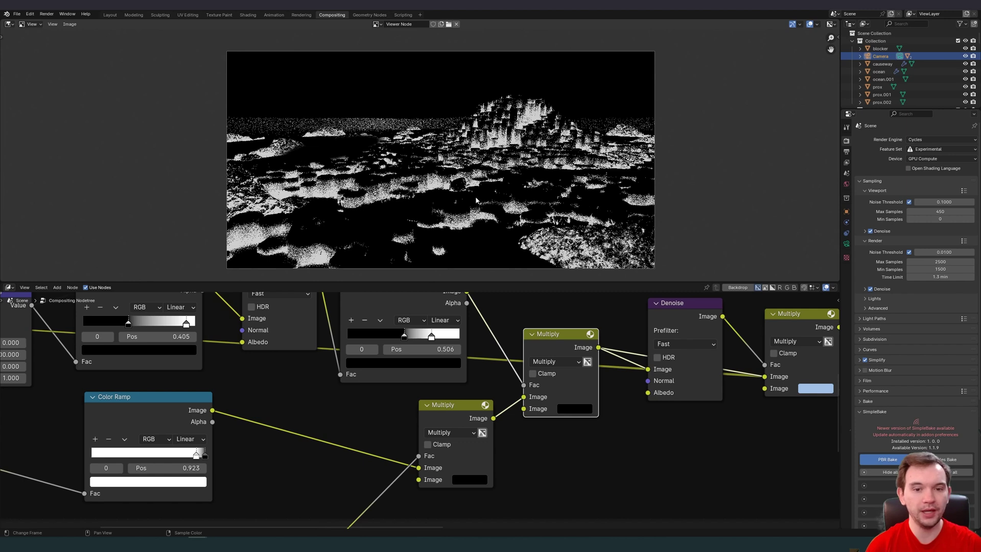
pyautogui.scroll(2, 444, 181)
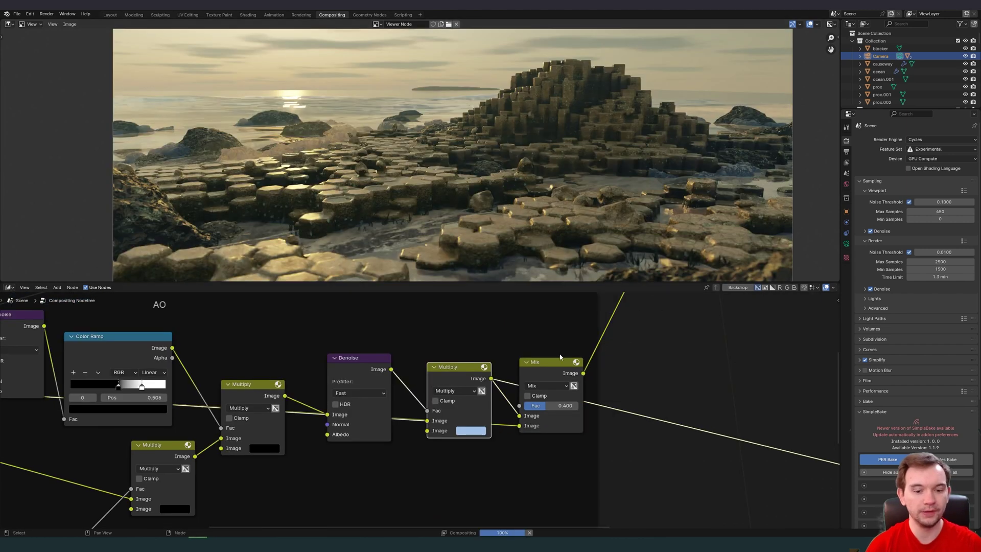
pyautogui.moveTo(488, 368); pyautogui.dragTo(549, 380, button='middle')
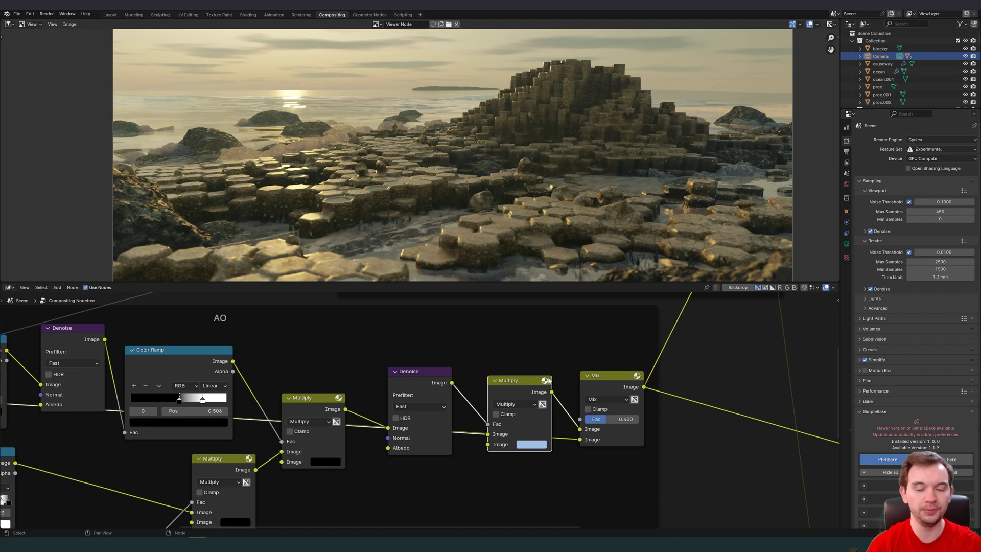
pyautogui.keyDown('ctrl'); pyautogui.hscroll(-10, 409, 394); pyautogui.keyUp('ctrl')
pyautogui.scroll(2, 280, 407)
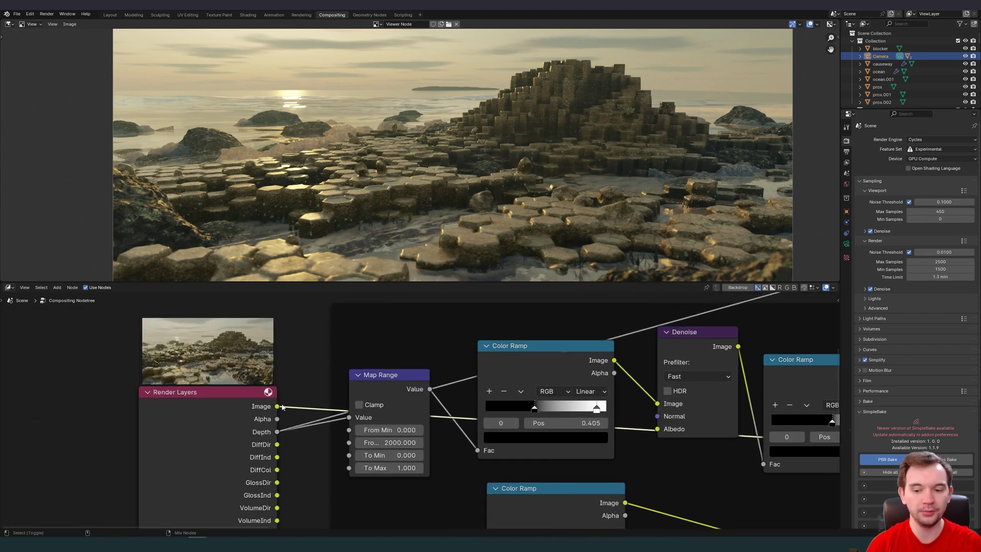
# - Preview the mist Color Ramp and the render with mist blended in
pyautogui.scroll(-2, 275, 407)
pyautogui.scroll(1, 547, 345)
pyautogui.scroll(-1, 428, 315)
pyautogui.scroll(1, 427, 315)
pyautogui.keyDown('ctrl'); pyautogui.keyDown('shift'); pyautogui.click(477, 364); pyautogui.keyUp('shift'); pyautogui.keyUp('ctrl')
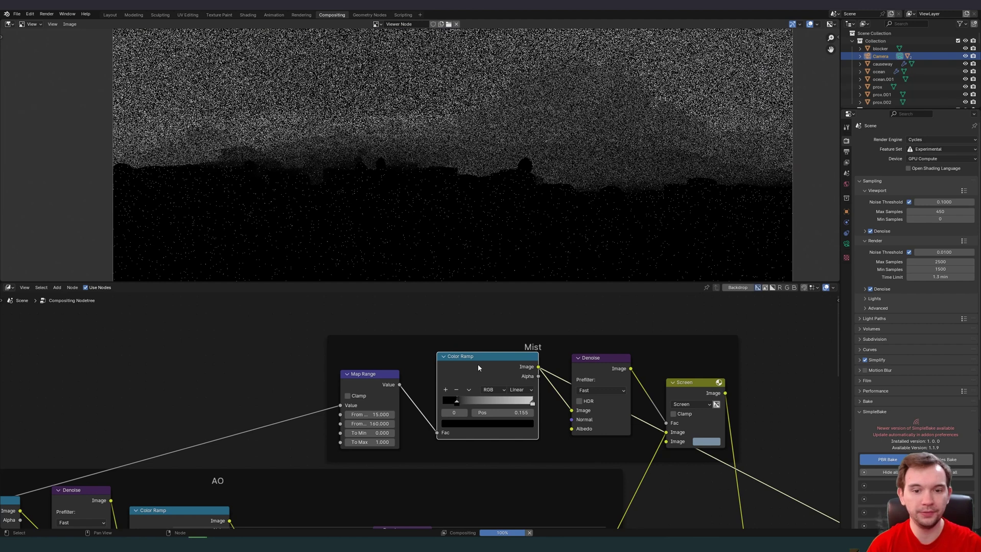
pyautogui.keyDown('ctrl'); pyautogui.hscroll(5, 477, 364); pyautogui.keyUp('ctrl')
pyautogui.keyDown('ctrl'); pyautogui.keyDown('shift'); pyautogui.click(557, 380); pyautogui.keyUp('shift'); pyautogui.keyUp('ctrl')
pyautogui.scroll(1, 471, 367)
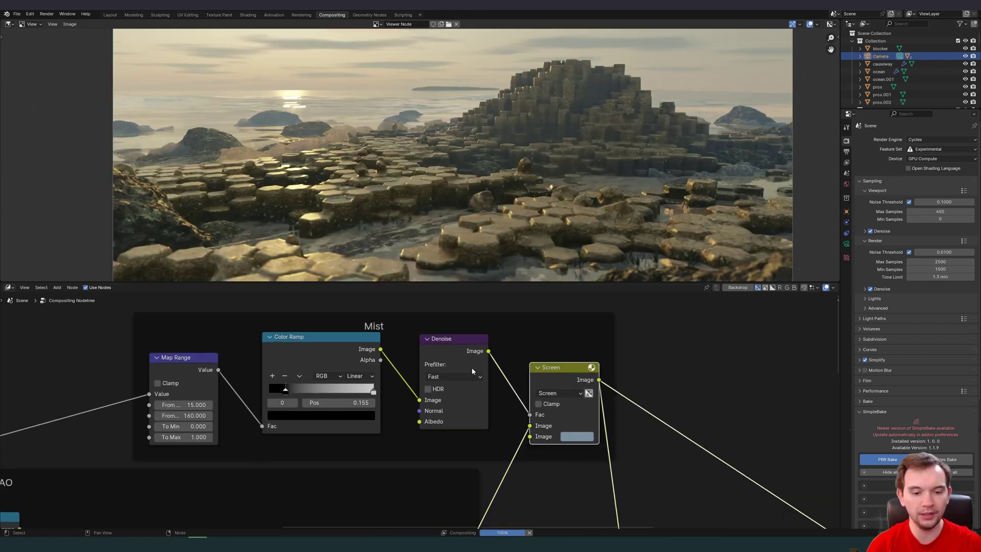
pyautogui.keyDown('ctrl'); pyautogui.keyDown('shift'); pyautogui.click(571, 381); pyautogui.keyUp('shift'); pyautogui.keyUp('ctrl')
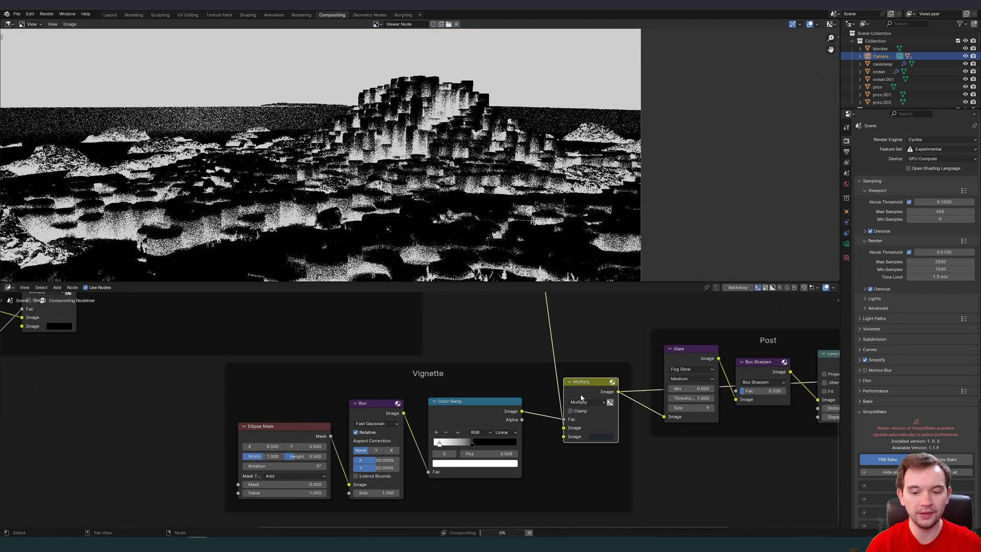
# - Inspect the Box Sharpen node and preview the final Lens Distortion output
pyautogui.keyDown('ctrl'); pyautogui.hscroll(-2, 318, 409); pyautogui.keyUp('ctrl')
pyautogui.scroll(1, 318, 409)
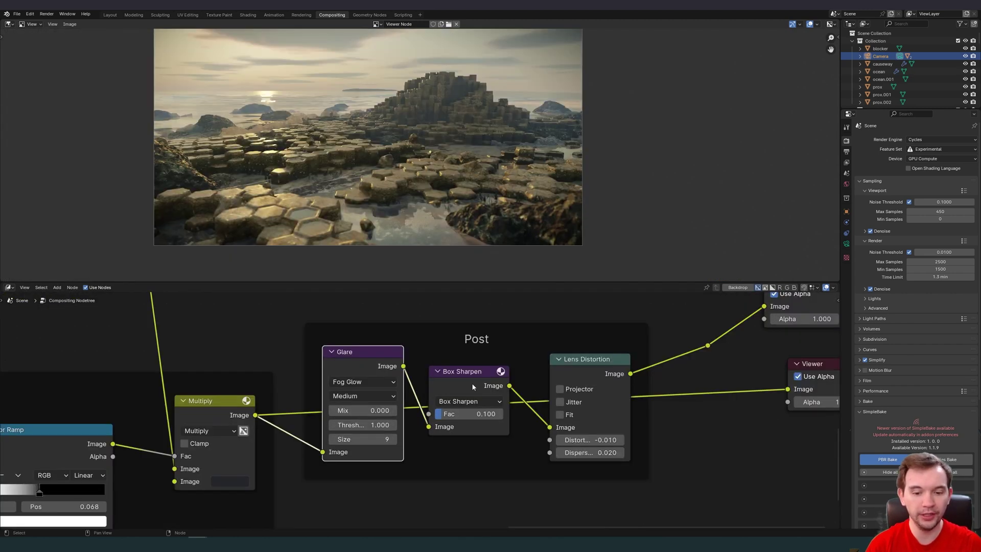
pyautogui.click(473, 387)
pyautogui.click(593, 363)
pyautogui.moveTo(592, 363); pyautogui.dragTo(495, 335, button='middle')
pyautogui.scroll(1, 495, 335)
pyautogui.keyDown('ctrl'); pyautogui.keyDown('shift'); pyautogui.click(495, 335); pyautogui.keyUp('shift'); pyautogui.keyUp('ctrl')
# - Zoom into the final render and pan across the stepped basalt columns
pyautogui.scroll(5, 536, 136)
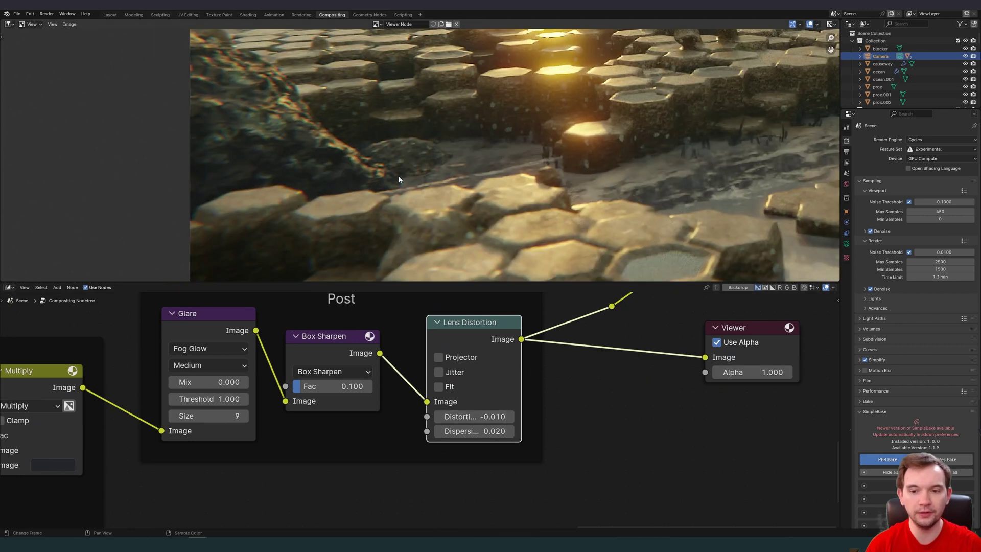
pyautogui.scroll(3, 536, 137)
pyautogui.moveTo(536, 136); pyautogui.dragTo(432, 177, button='middle')
pyautogui.scroll(-4, 387, 81)
pyautogui.moveTo(818, 138); pyautogui.dragTo(424, 137, button='middle')
pyautogui.scroll(3, 425, 137)
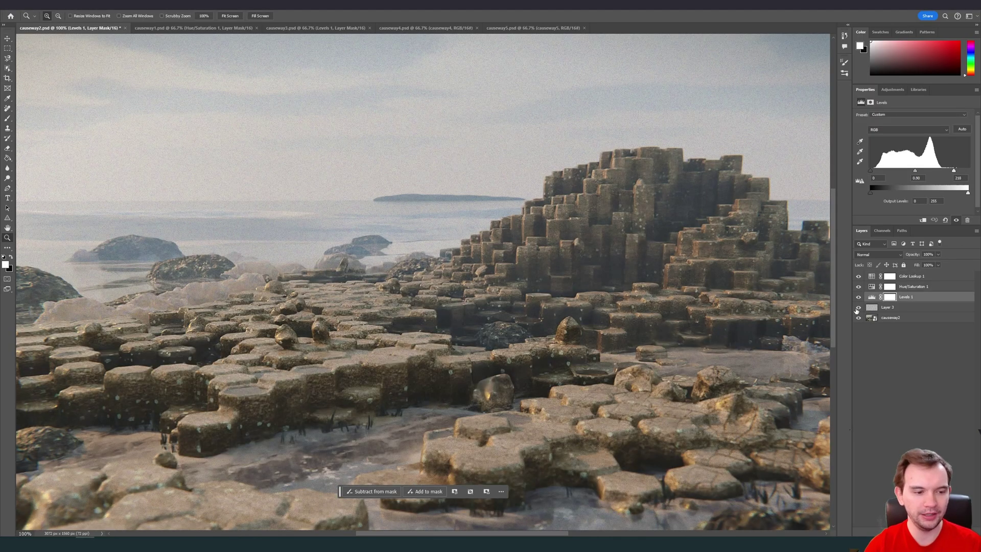
pyautogui.click(858, 307)
pyautogui.click(859, 307)
pyautogui.click(858, 307)
pyautogui.click(859, 307)
pyautogui.click(859, 307)
pyautogui.click(858, 307)
pyautogui.rightClick(580, 204)
pyautogui.click(595, 247)
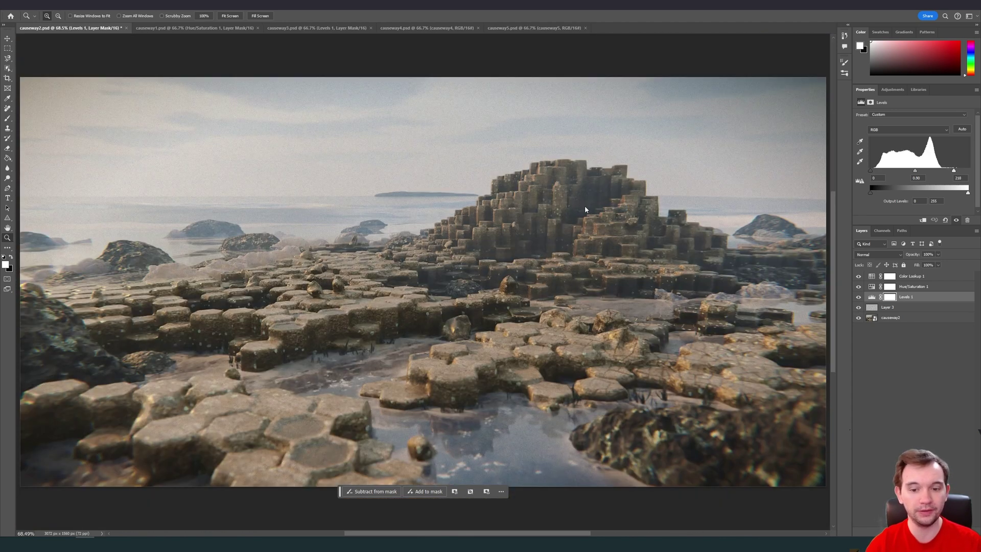
pyautogui.click(859, 287)
pyautogui.click(859, 287)
pyautogui.click(859, 287)
pyautogui.click(914, 276)
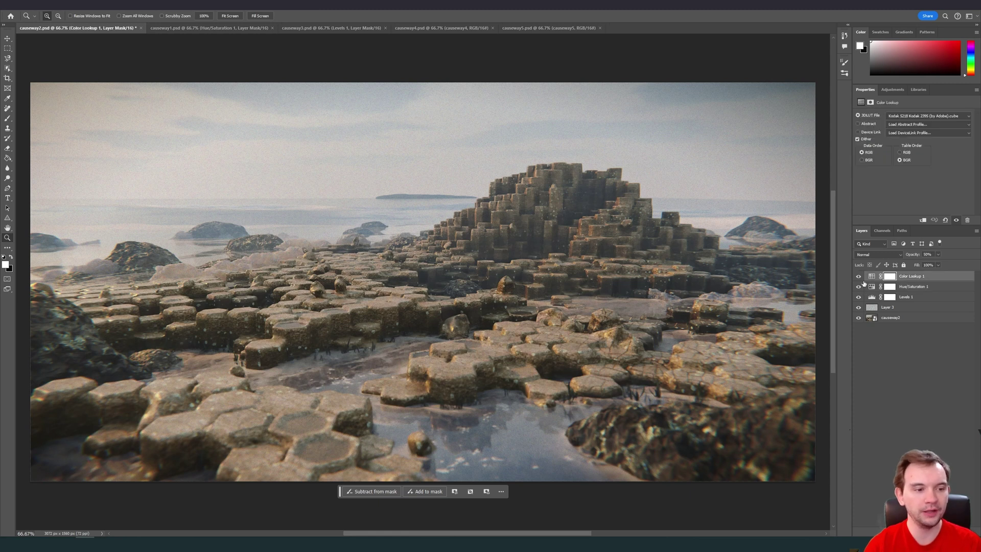
pyautogui.click(859, 277)
pyautogui.click(859, 277)
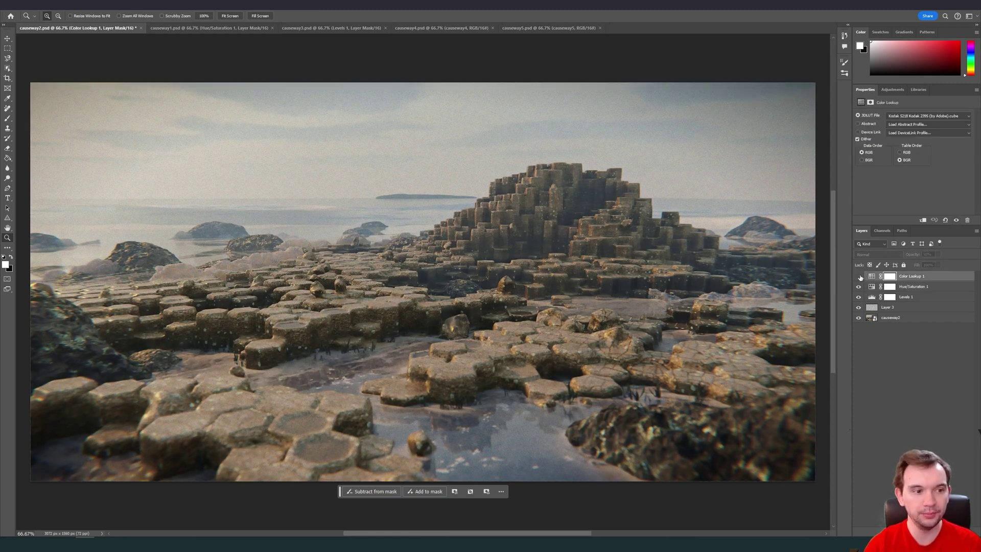
pyautogui.click(319, 29)
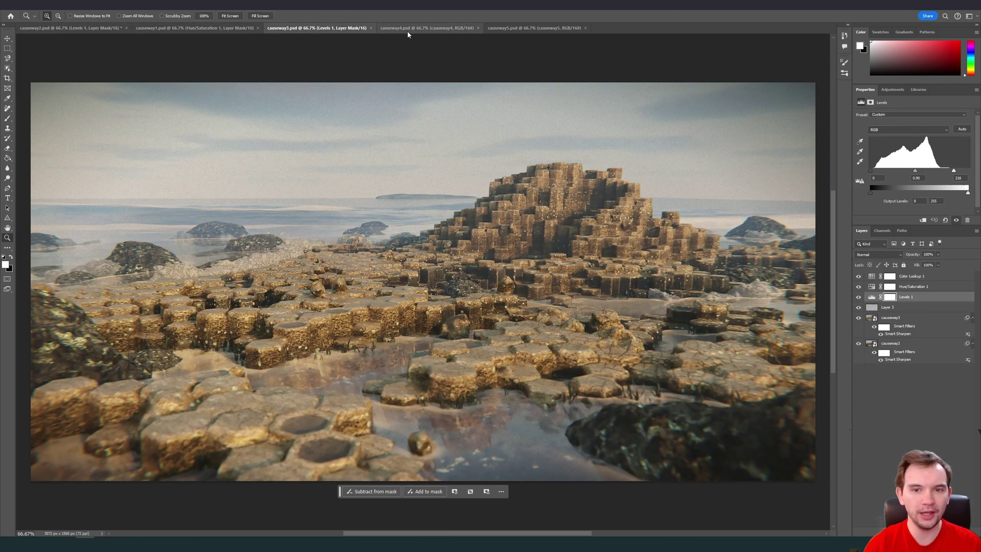
pyautogui.click(418, 29)
pyautogui.hotkey('ctrl', 'Tab')
pyautogui.click(80, 29)
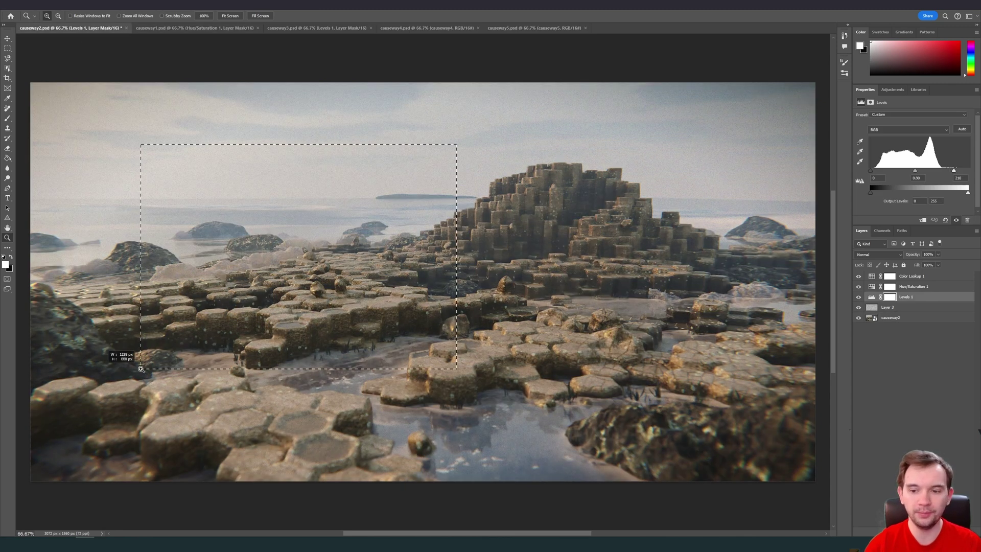
pyautogui.moveTo(118, 145); pyautogui.dragTo(481, 366)
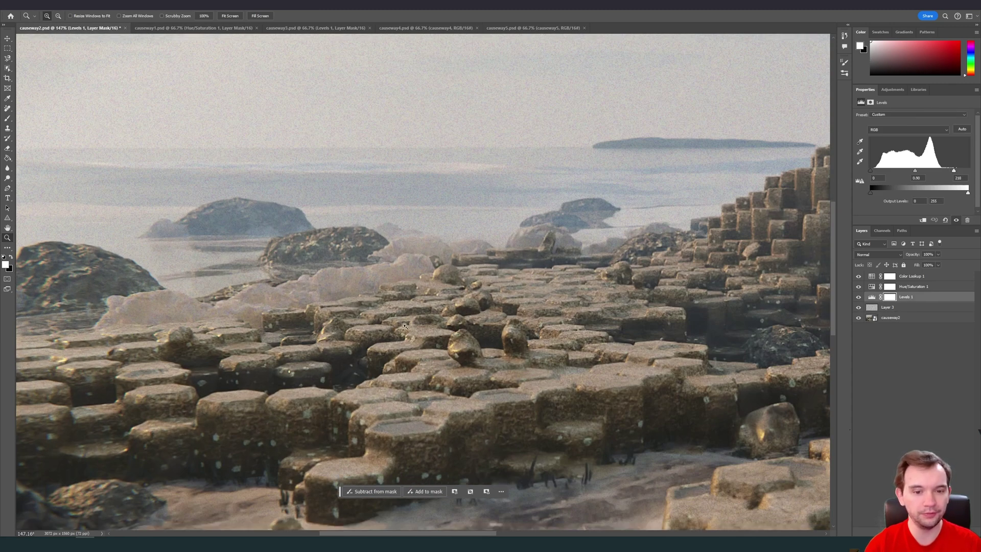